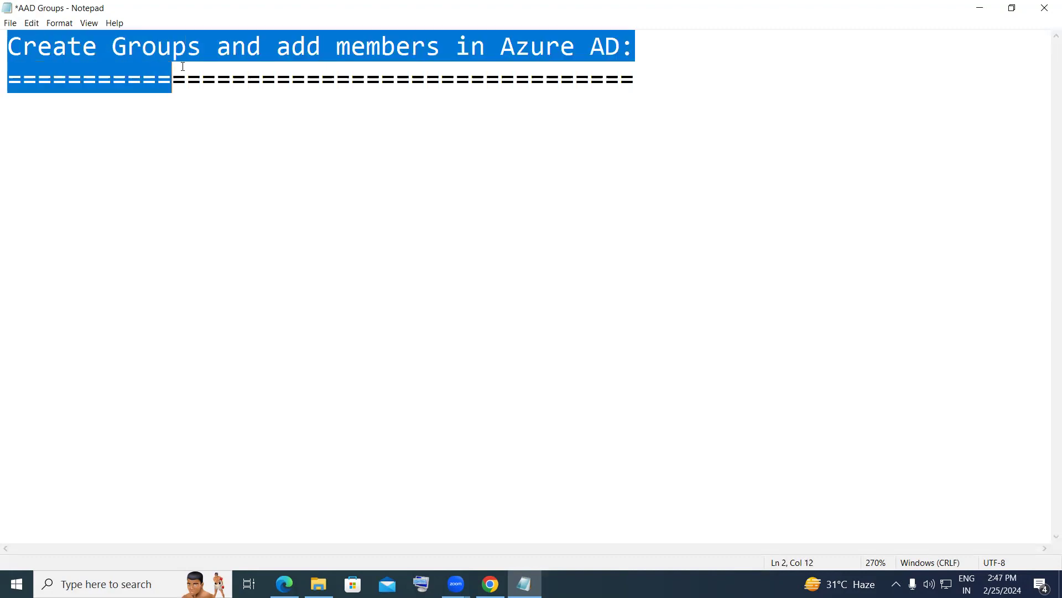
- Add the lines '-- Identify employee in the organization' and 'Ex: Developer, Admin etc' below the heading
left_click(146, 105)
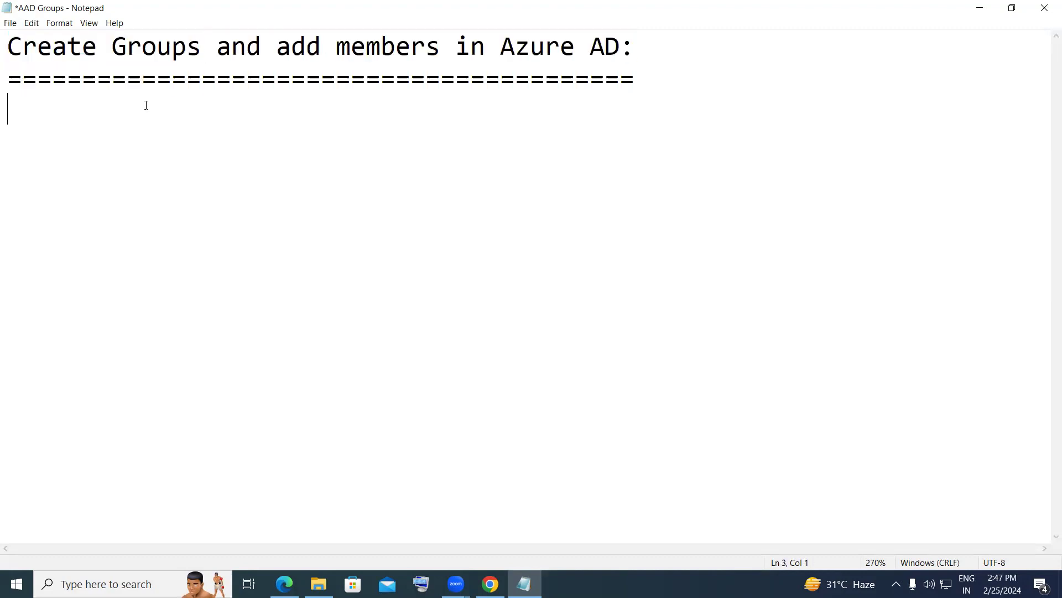
type("-- Identify empl")
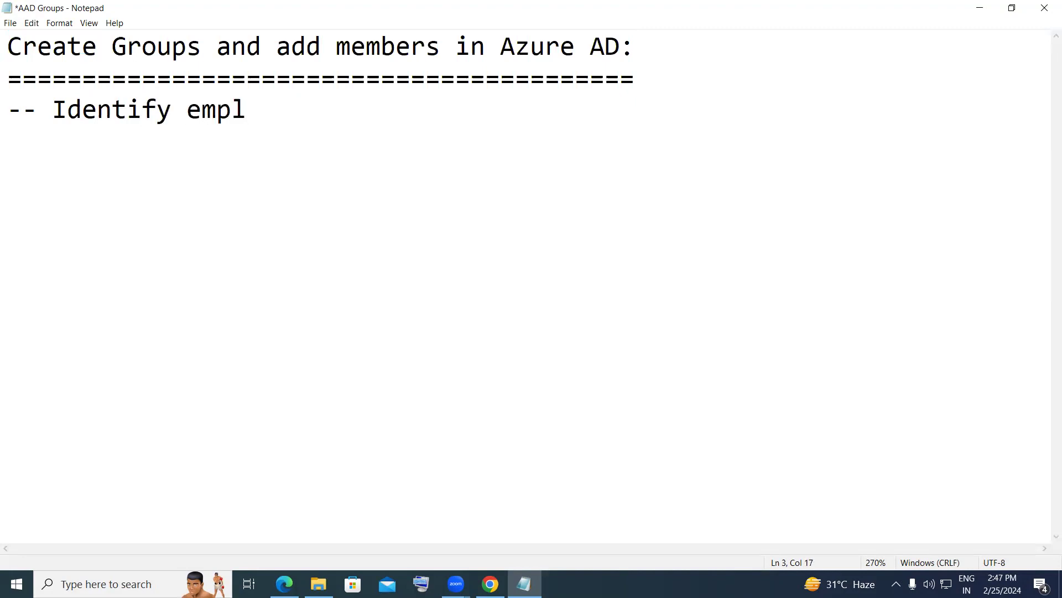
type("oyee in t")
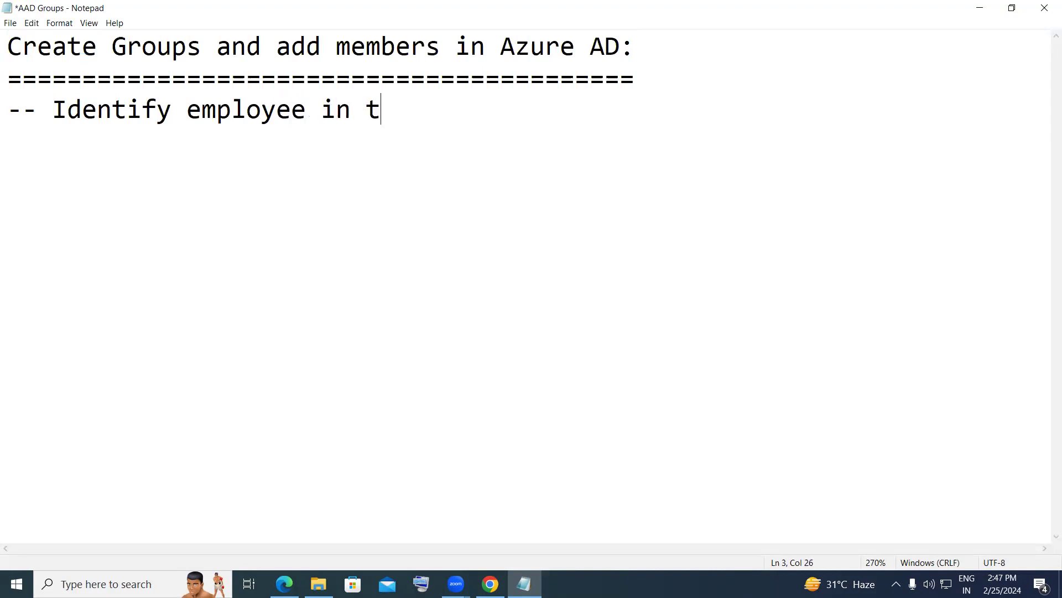
type("he orga")
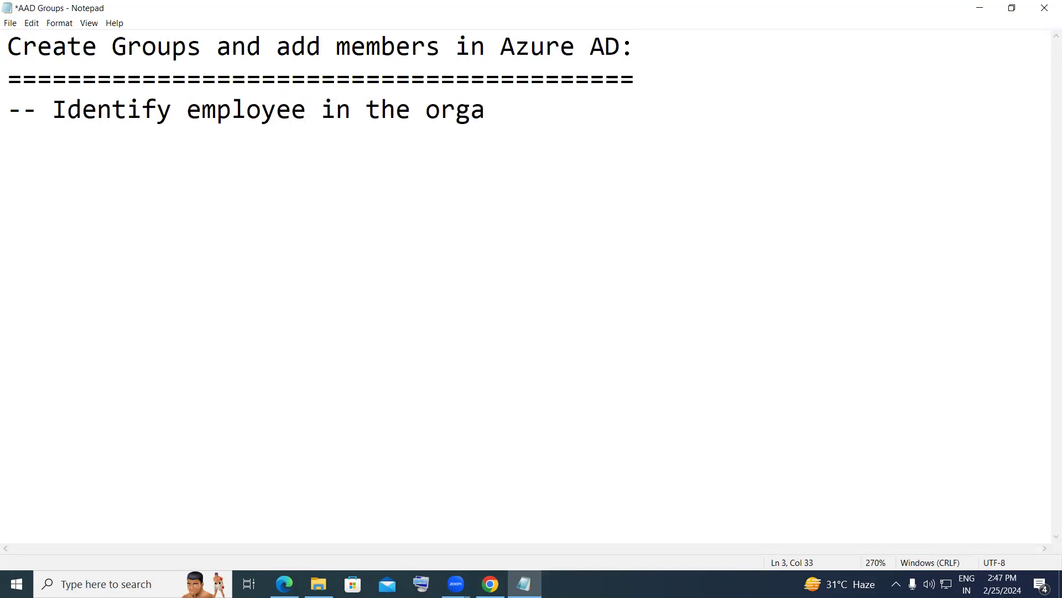
type("nizat")
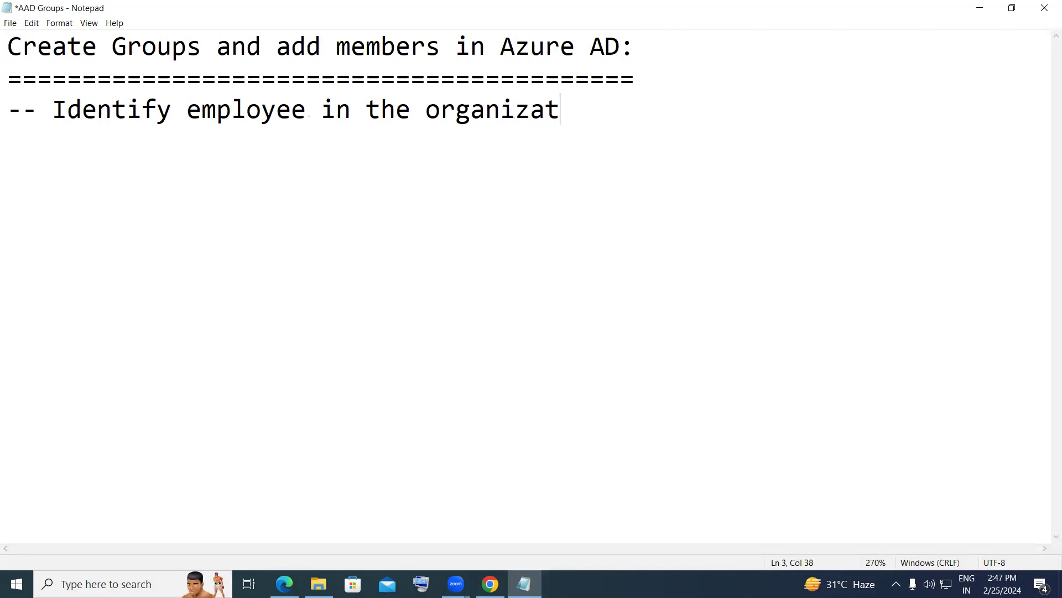
type("ion")
key("Return")
type("Ex:")
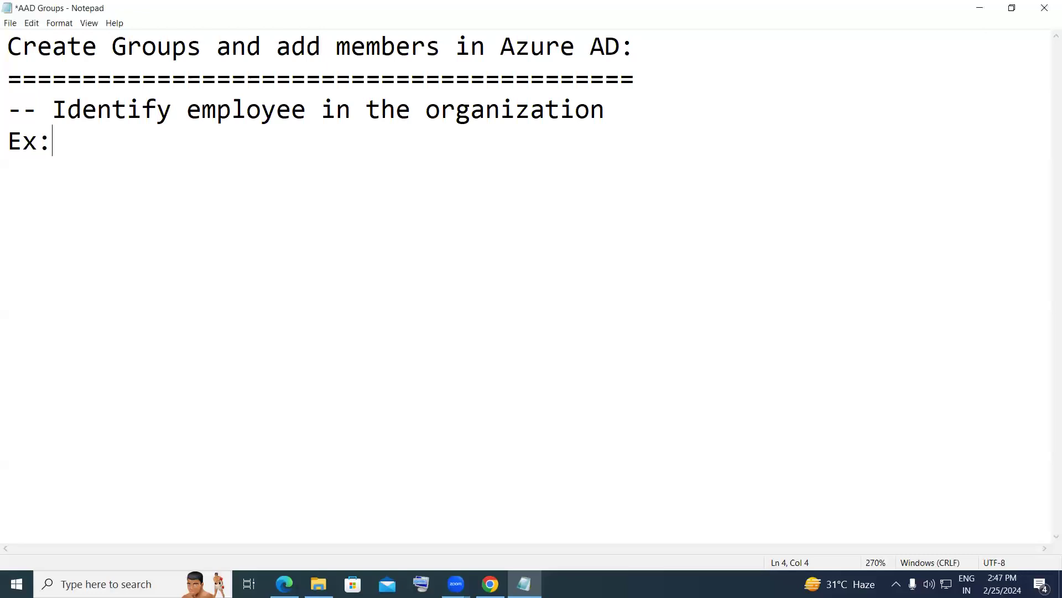
type(" Developer")
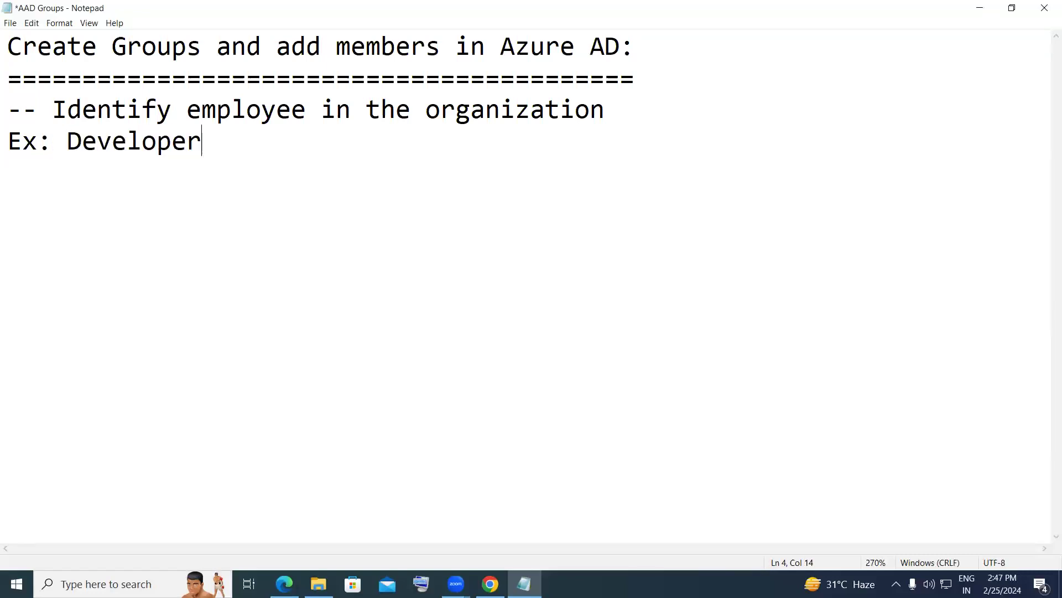
type(", Admin ")
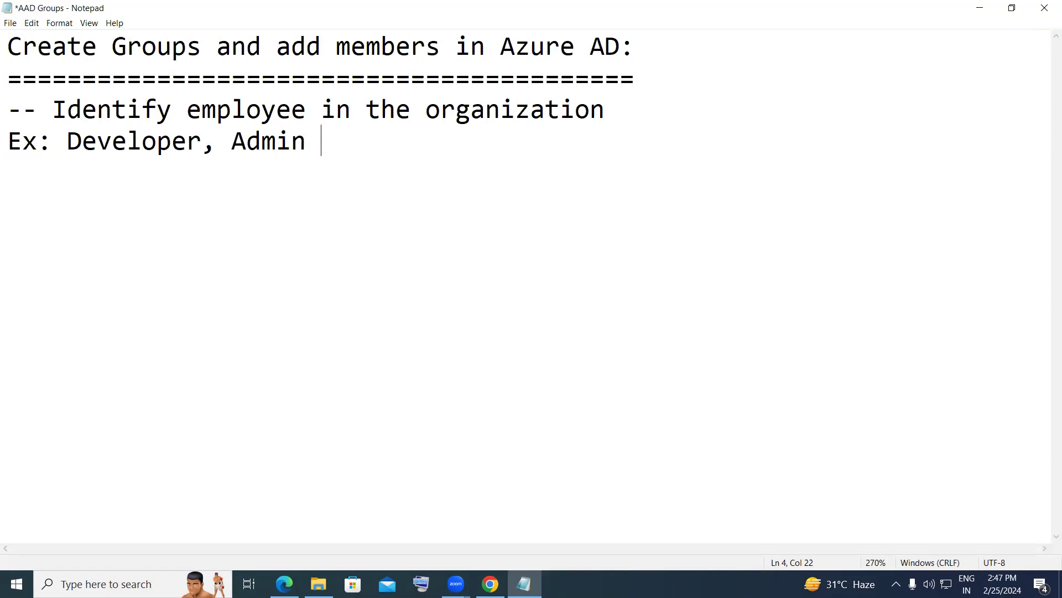
type("etc")
left_click_drag(55, 99, 298, 98)
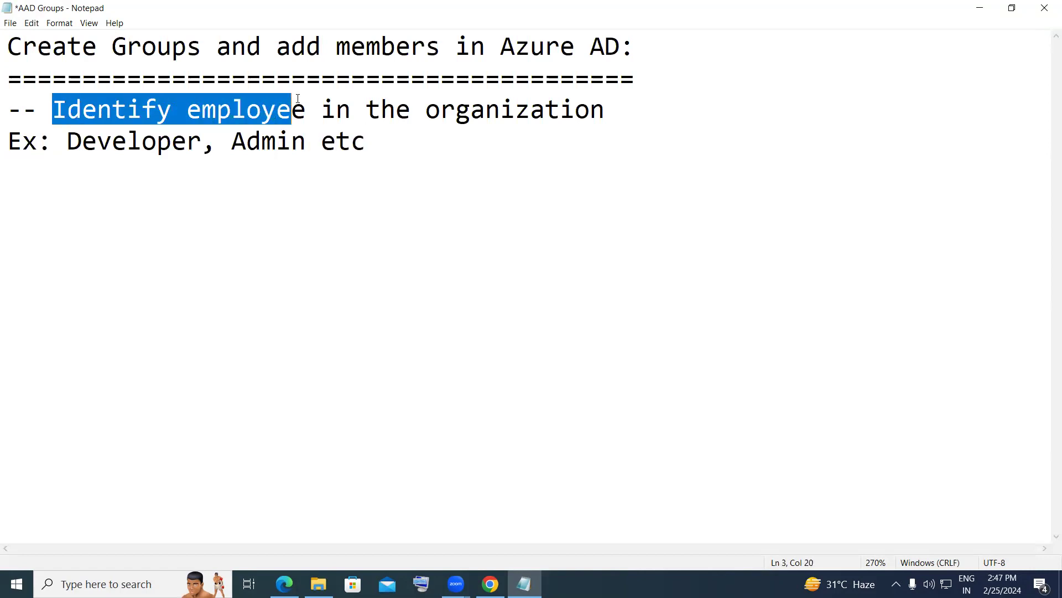
left_click(387, 149)
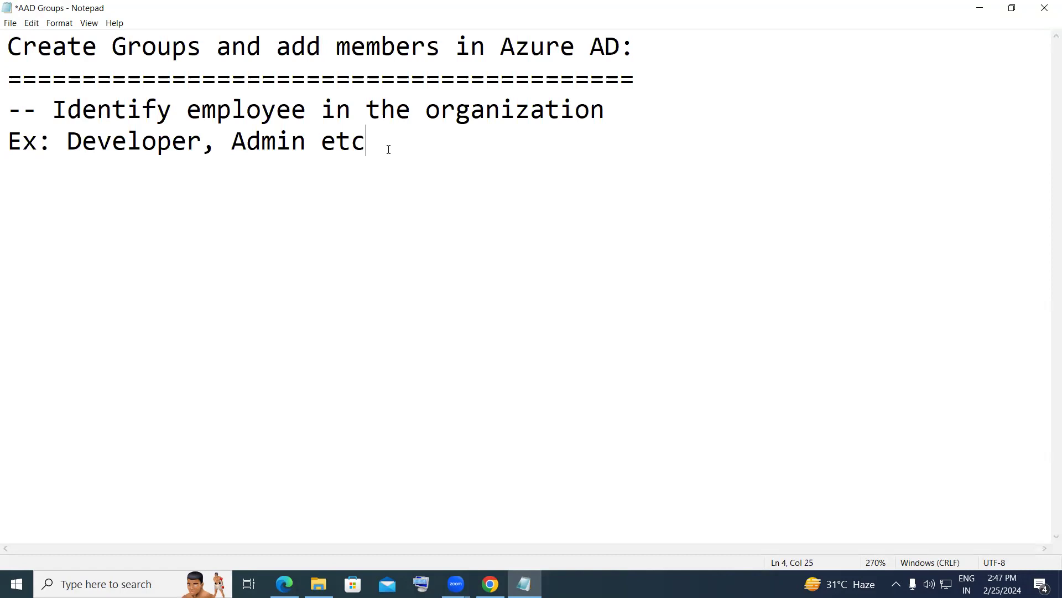
- Add a '2 Types Groups' note listing '1. Security' and '2. Microsoft 365'
key("Return")
key("Return")
type("2 Types Groups")
key("Return")
type("1. Security")
key("Return")
type("2. Microsoft 365")
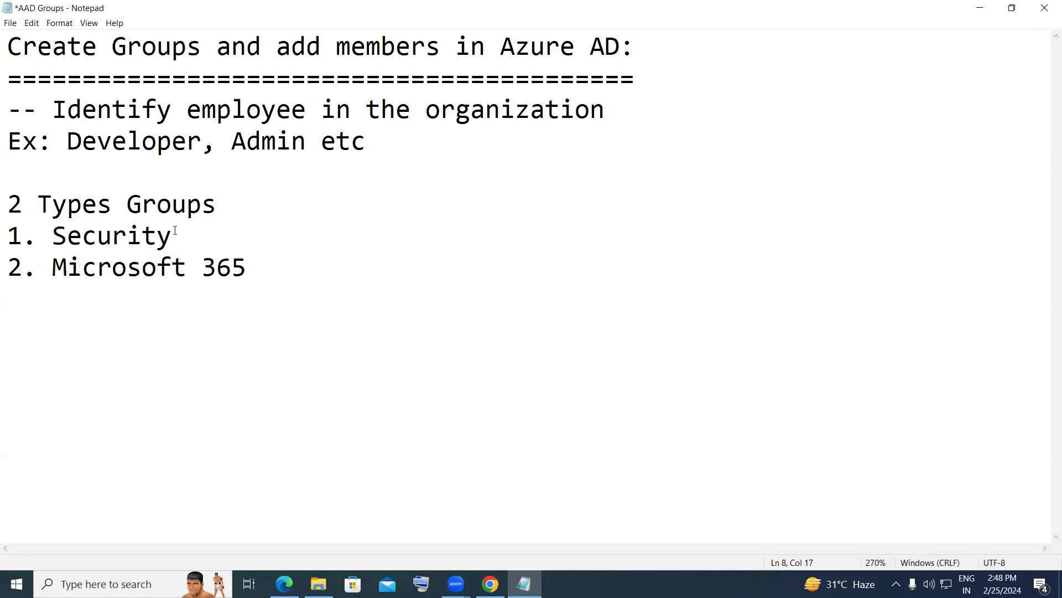
- Highlight the Security and Microsoft 365 entries while explaining, then start a new line after them
left_click_drag(173, 236, 55, 245)
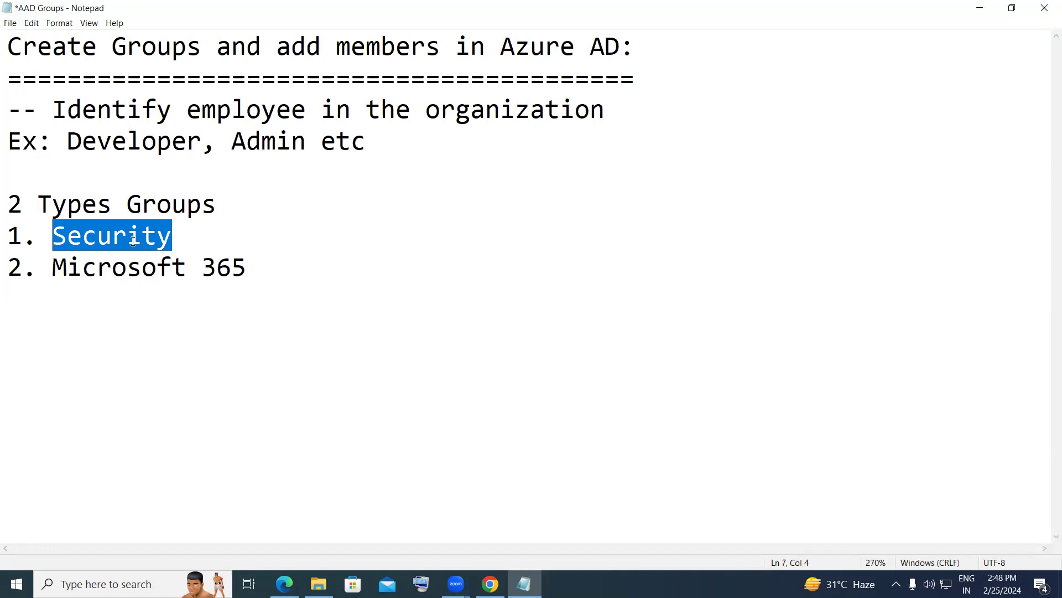
left_click_drag(172, 243, 258, 269)
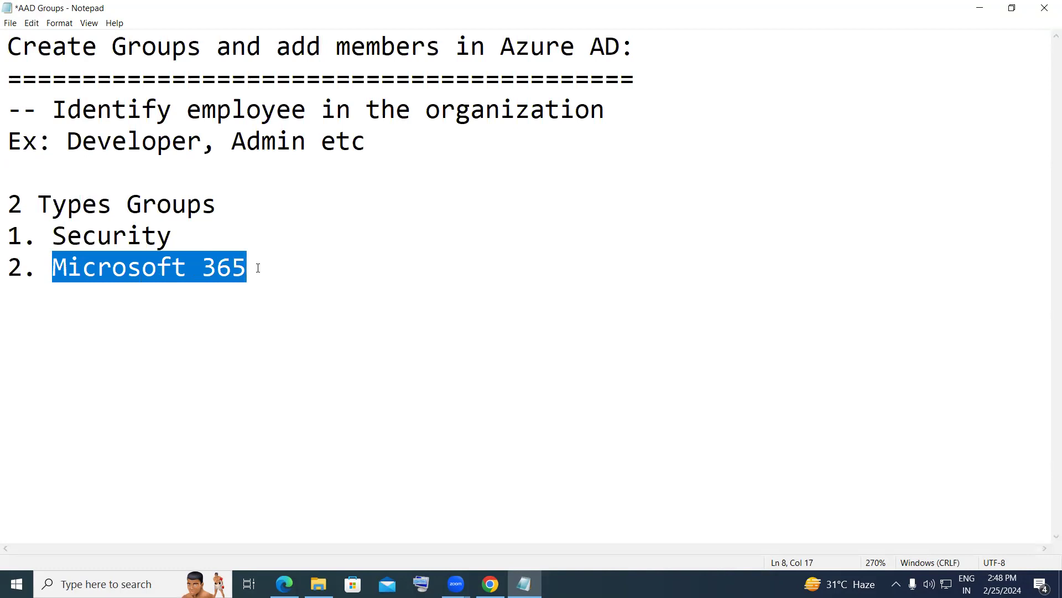
left_click(217, 277)
key("End")
key("Return")
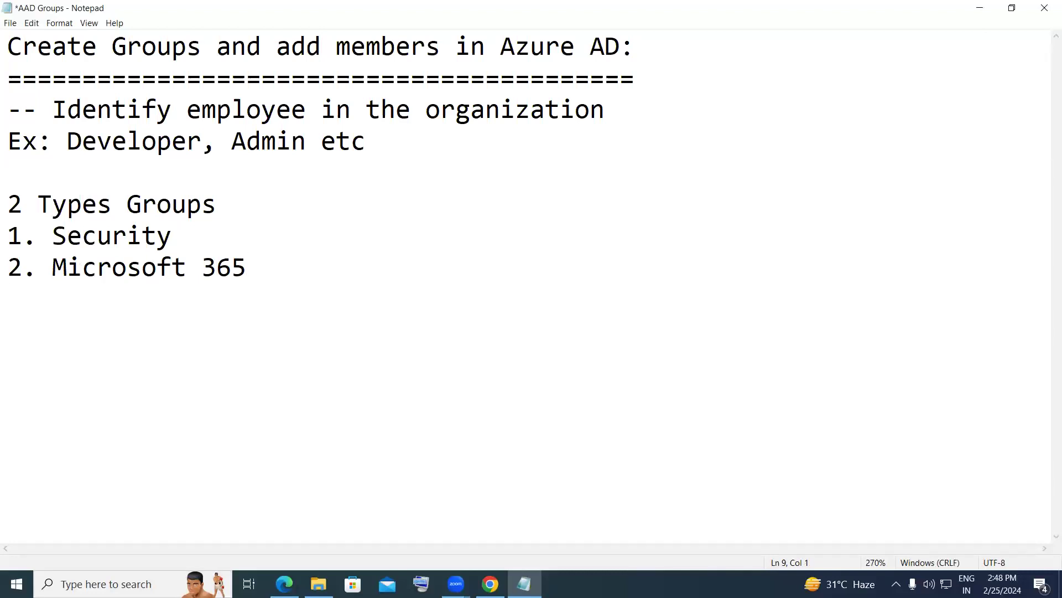
- Type '3 types of memberships' with entries '1. Assigned', '2. Dynamic Users' and '3. Dynamic Devices'
key("Return")
type("3 types ")
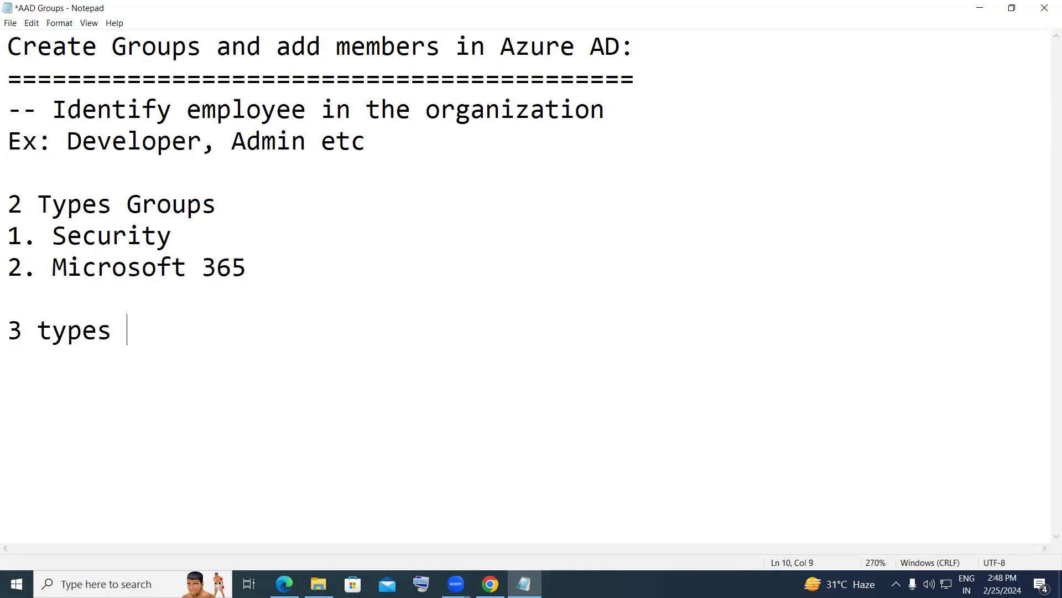
type("of memb")
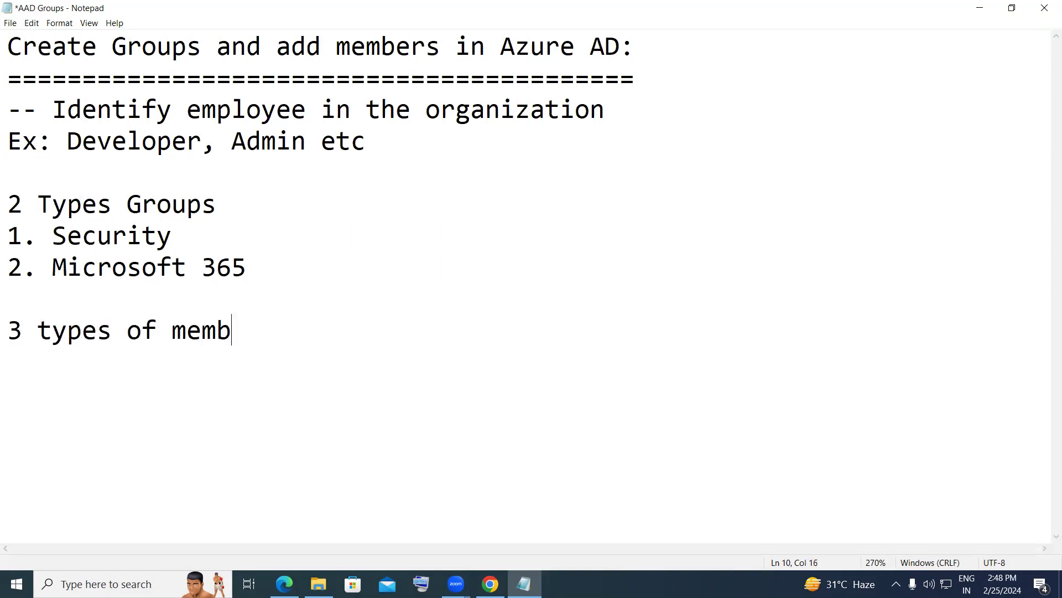
type("erships")
key("Return")
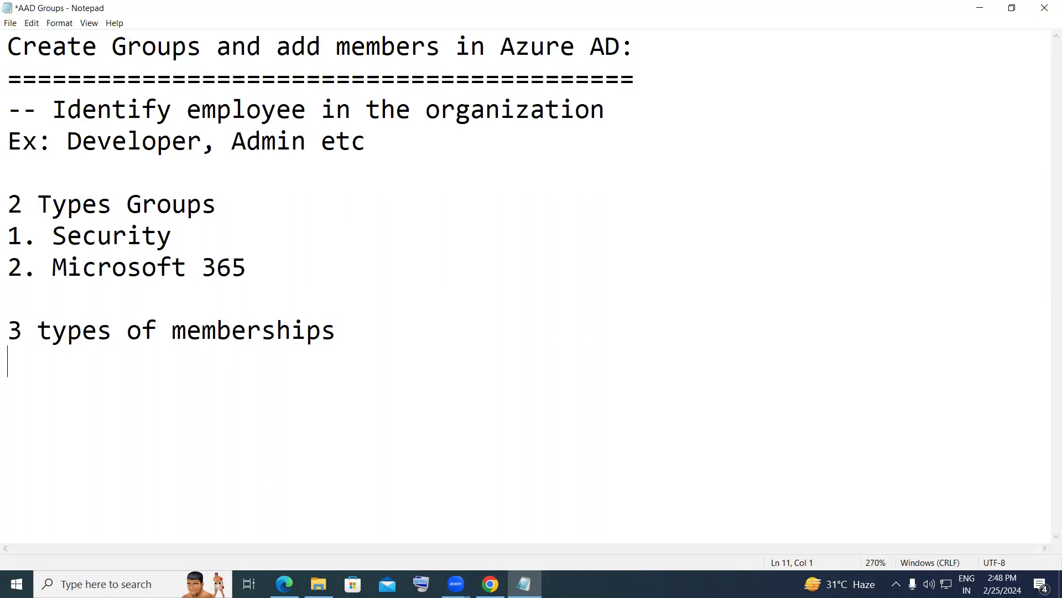
type("1. Assigned")
key("Return")
type("2. Dyn")
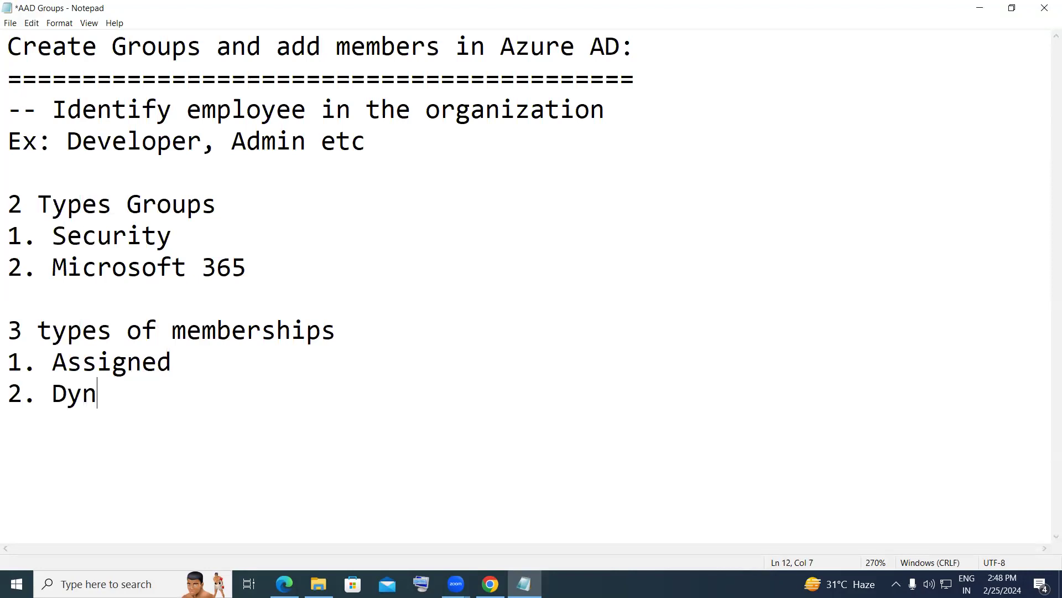
type("amic Users")
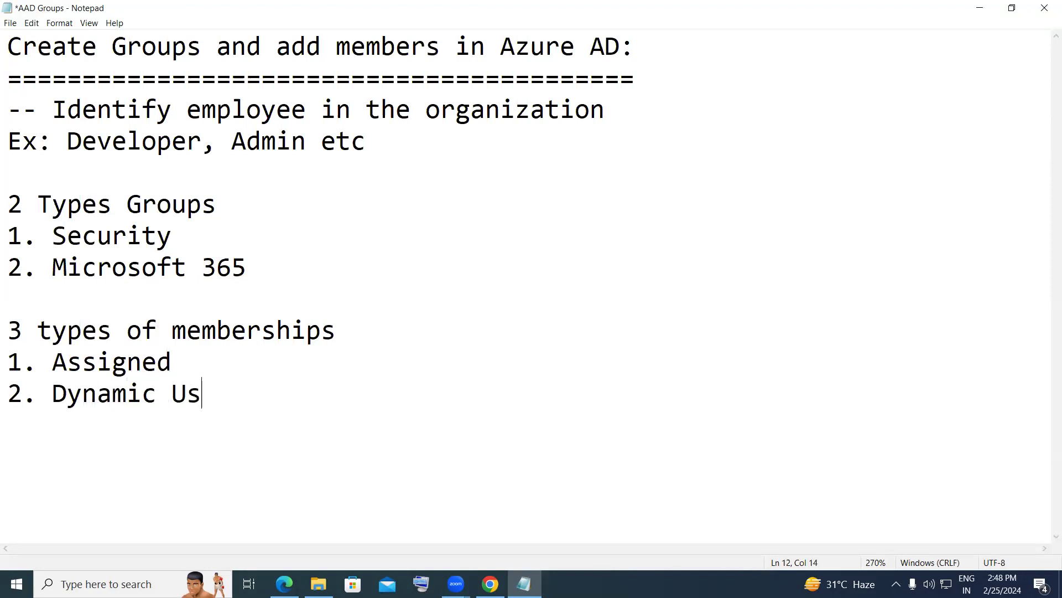
key("Return")
type("3. ")
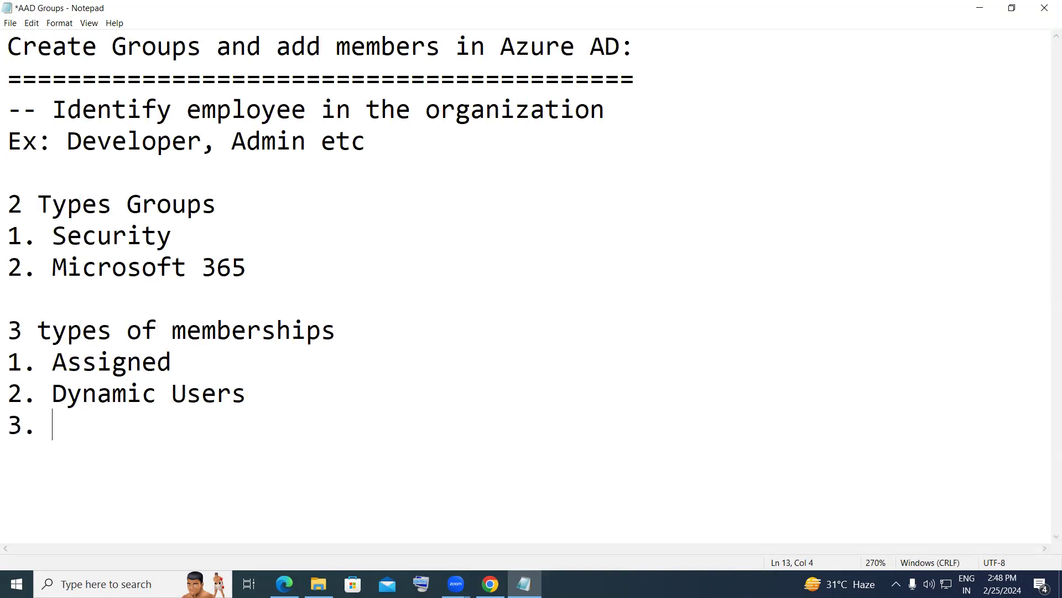
type("Dya")
key("BackSpace")
type("namic ")
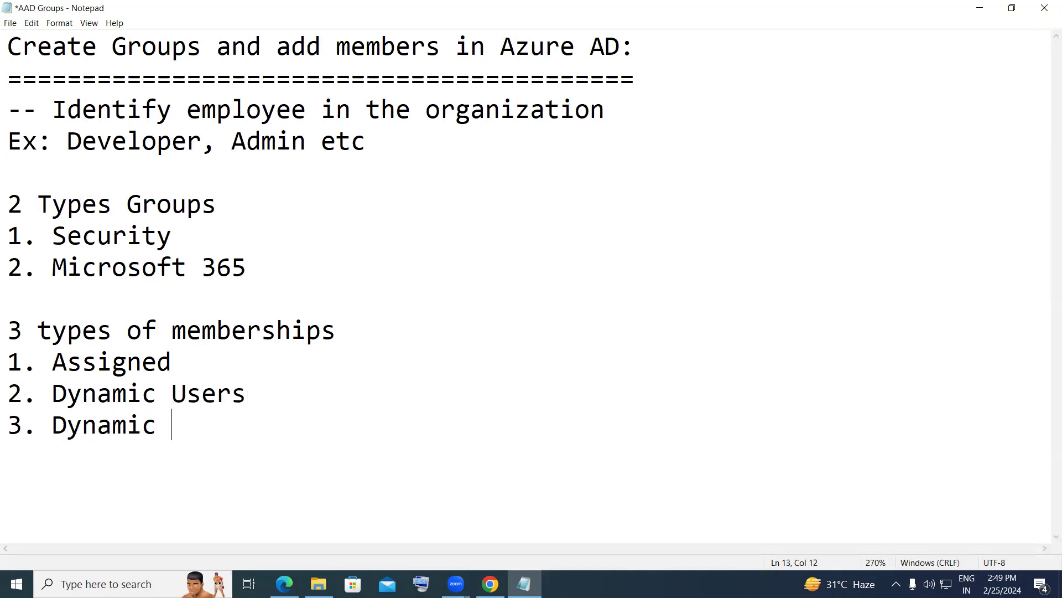
type("Devices")
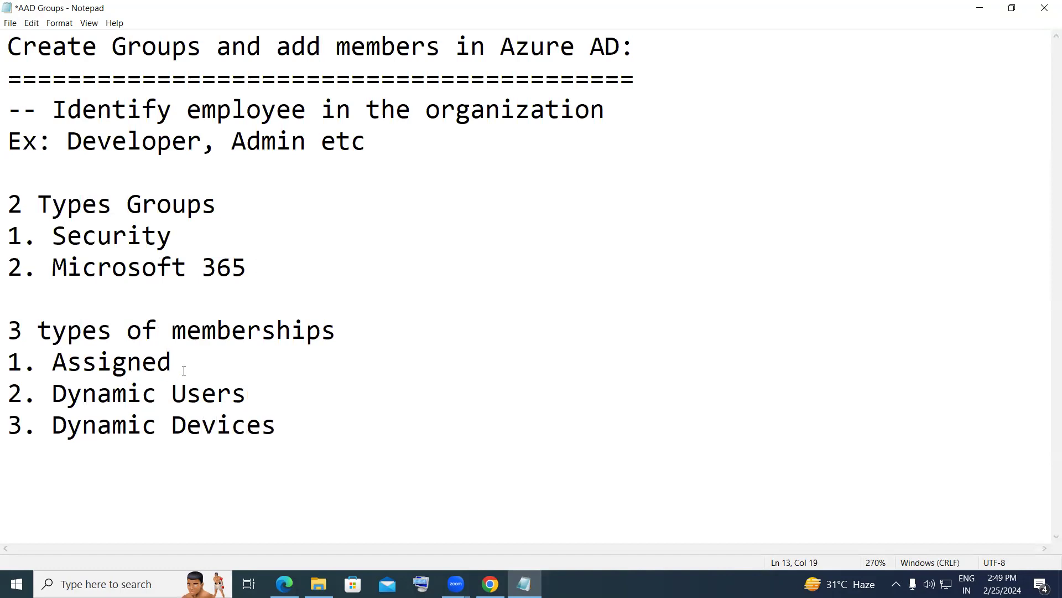
left_click_drag(173, 365, 51, 363)
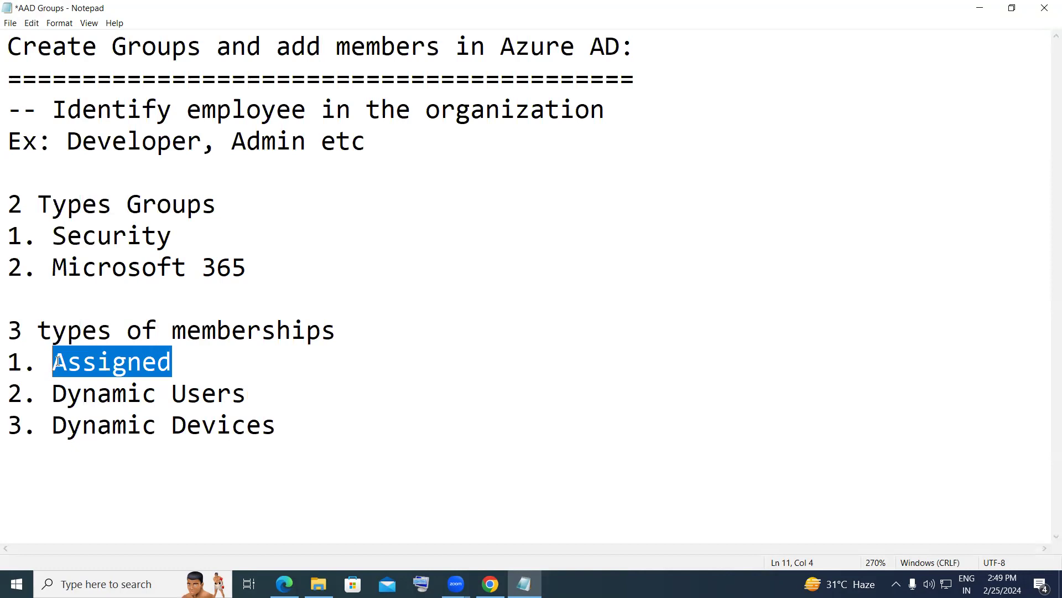
- Highlight Assigned, Dynamic Users and Dynamic Devices in turn while explaining, then add a new line
left_click(58, 360)
left_click_drag(54, 362, 178, 361)
left_click(247, 394)
left_click_drag(247, 393, 53, 400)
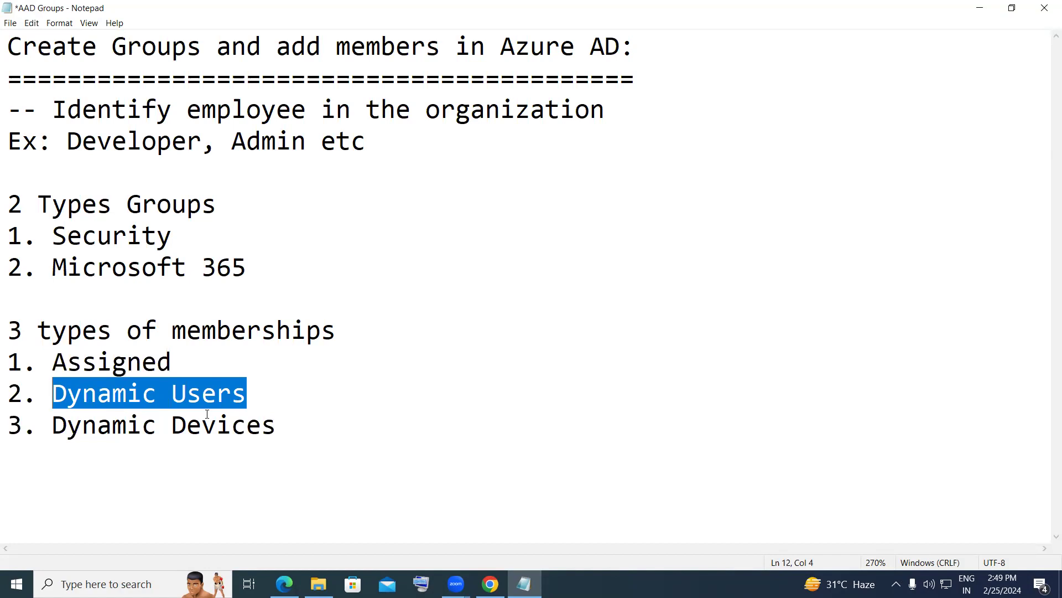
left_click_drag(279, 426, 54, 432)
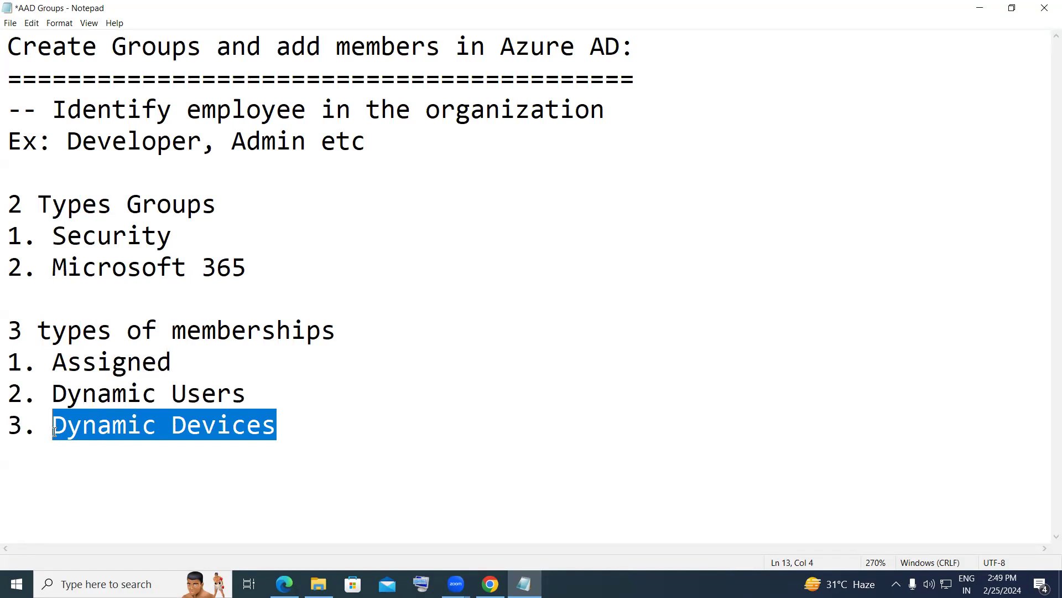
left_click(267, 431)
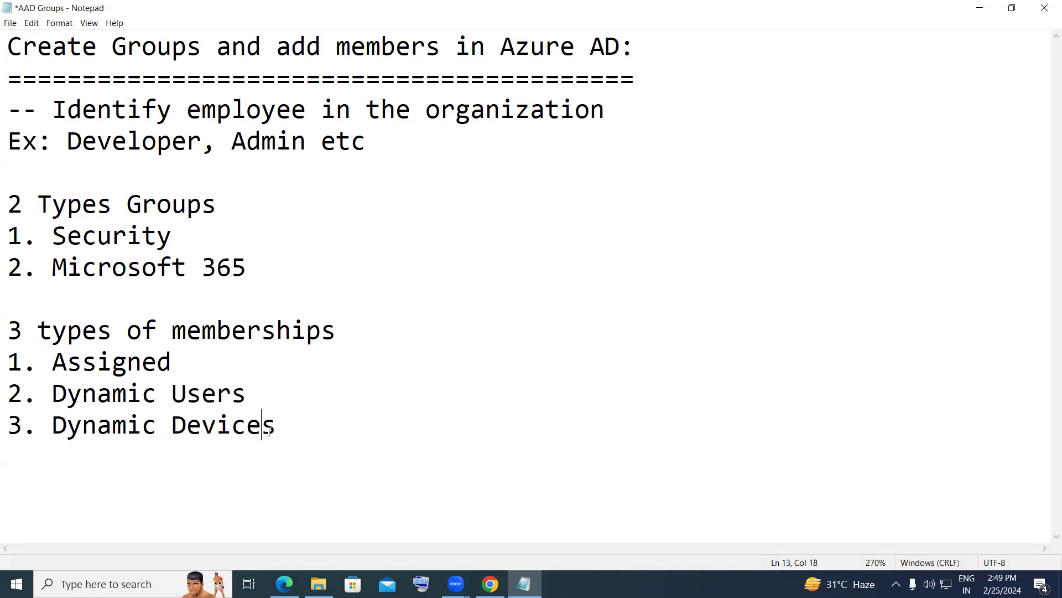
left_click_drag(55, 396, 282, 435)
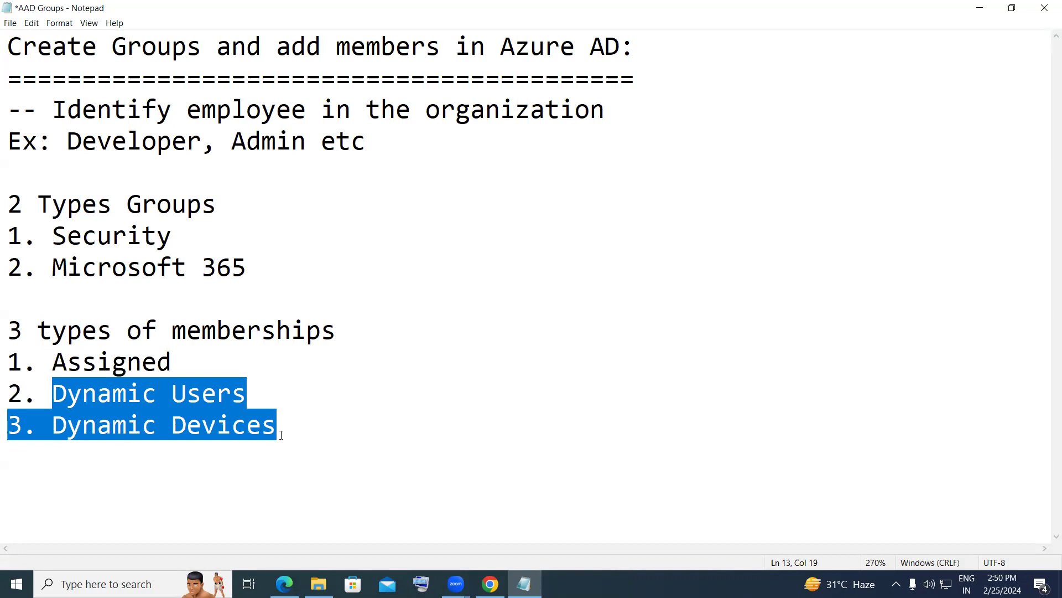
left_click(281, 435)
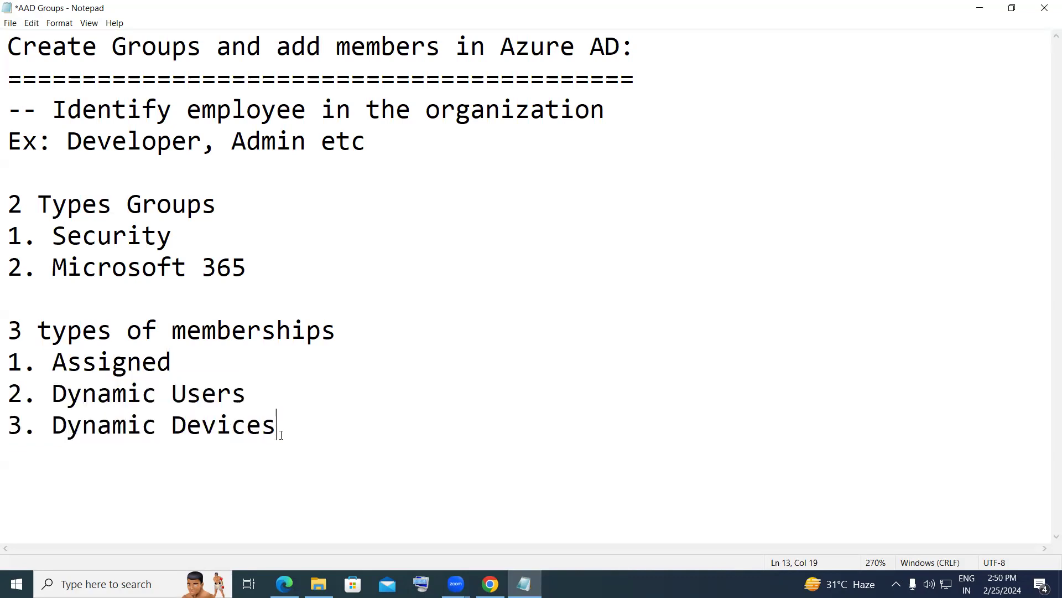
key("Return")
- Highlight the notes heading, return to the end of the list, and bring the Azure portal forward
left_click_drag(10, 48, 621, 47)
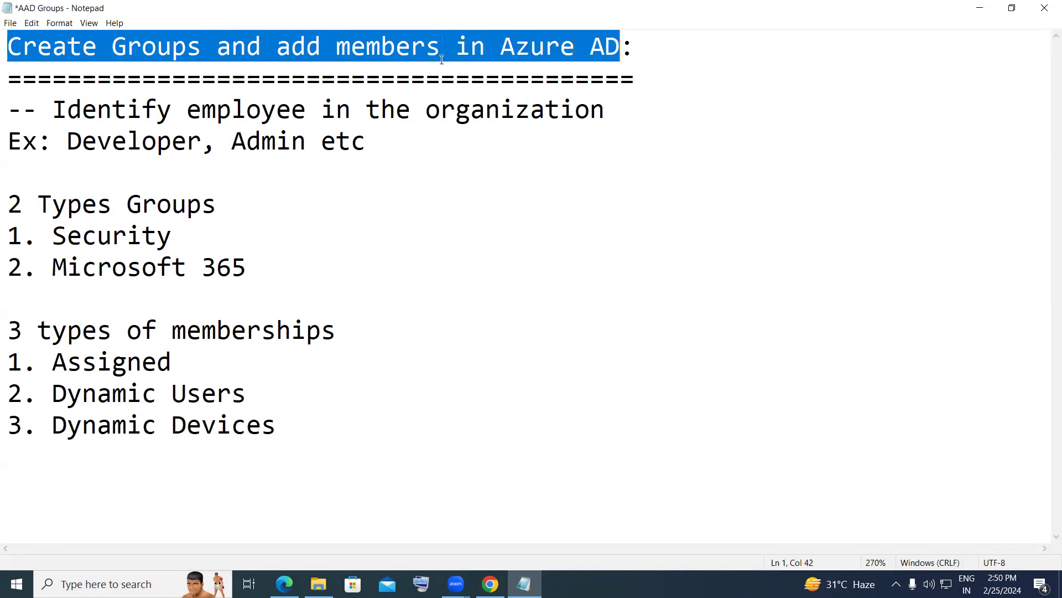
left_click(550, 381)
left_click(286, 425)
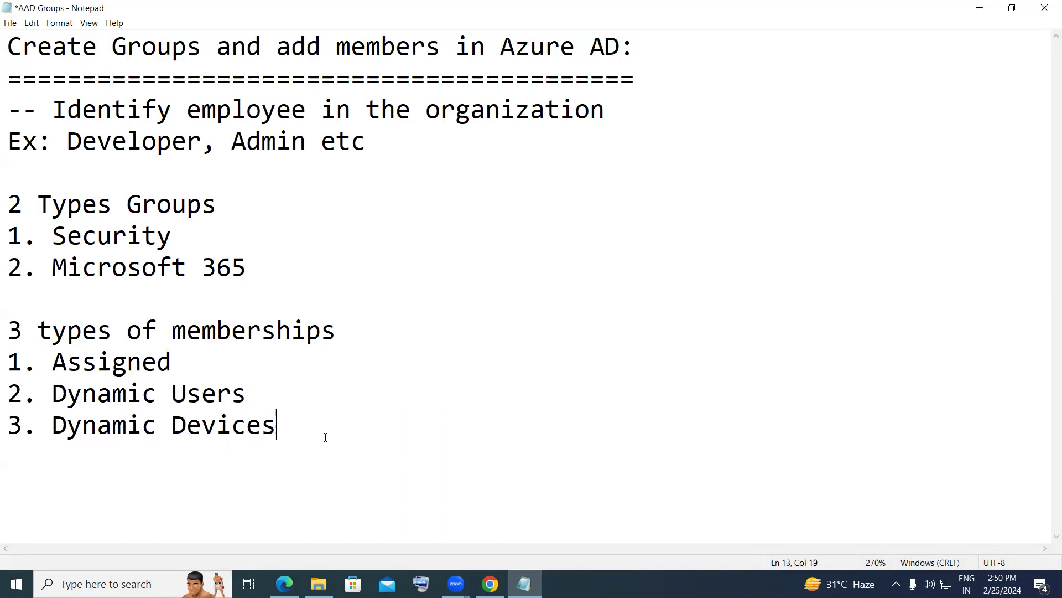
left_click(490, 583)
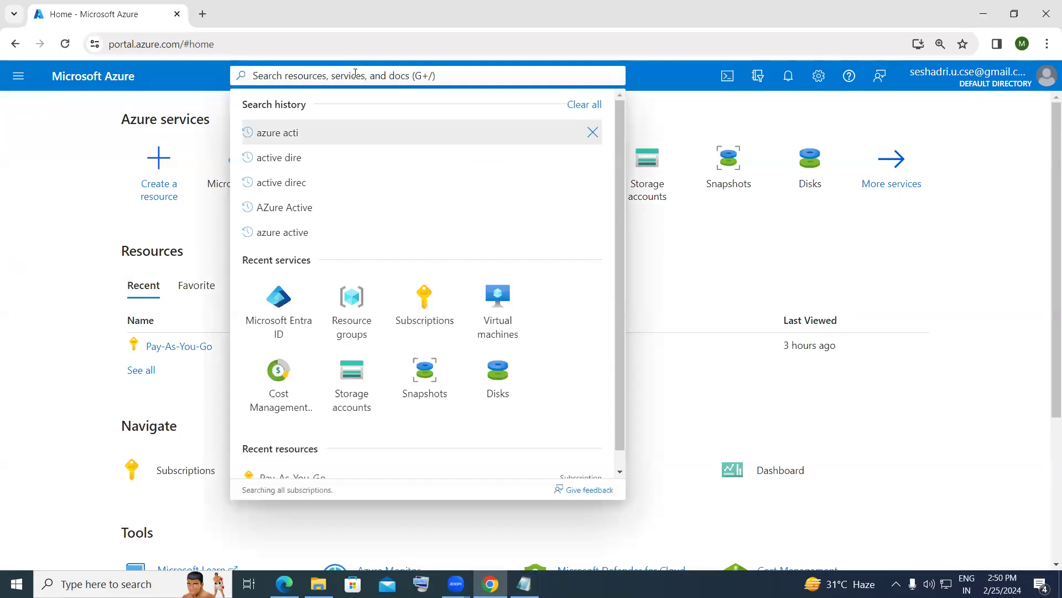
- Search 'azure active', go to Microsoft Entra ID's Groups, and start a new group
type("azur")
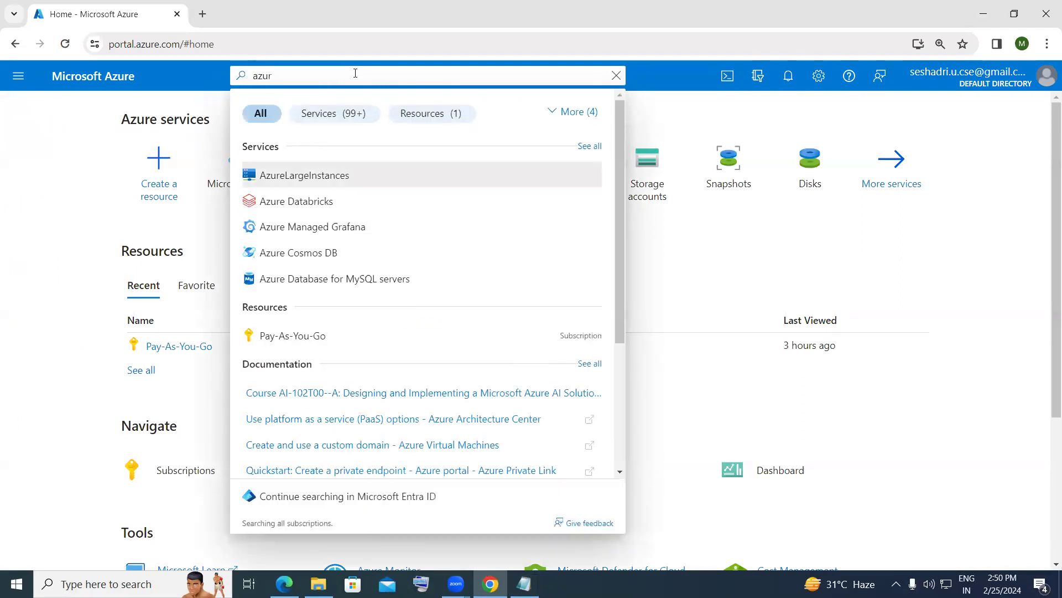
key("BackSpace")
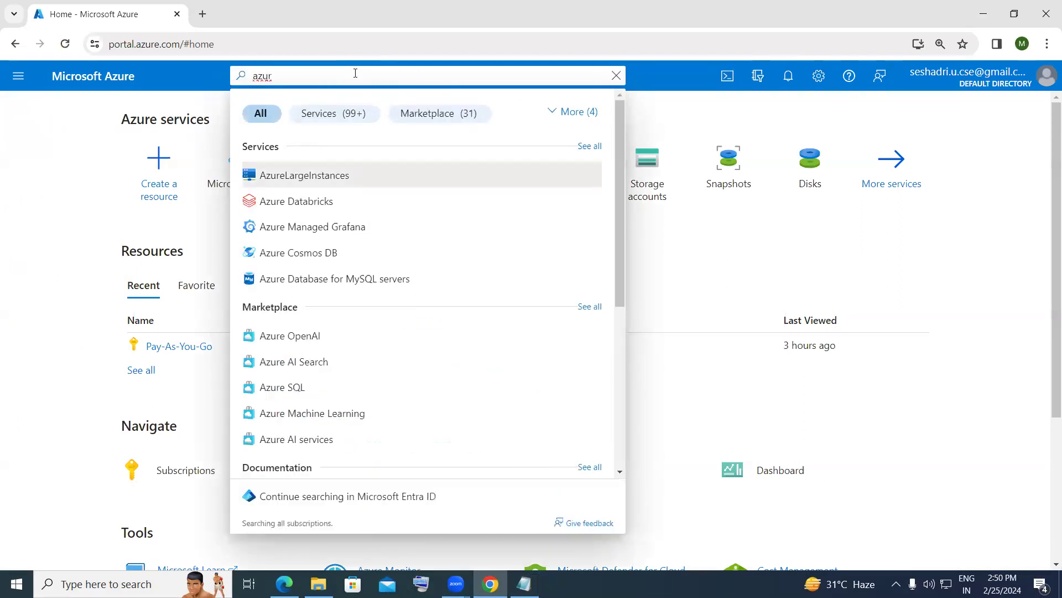
type("re a")
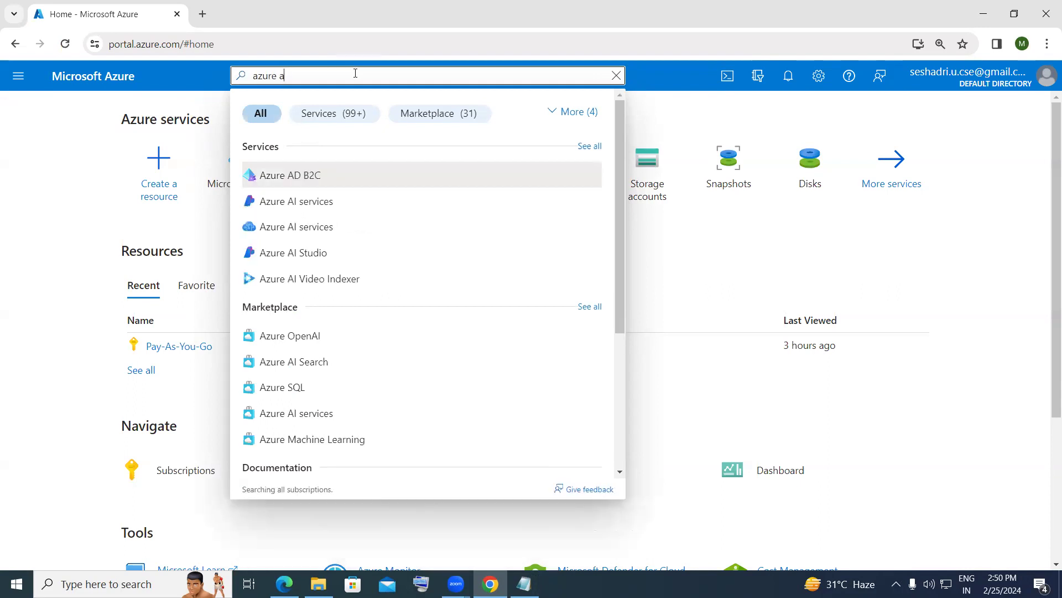
type("ctive")
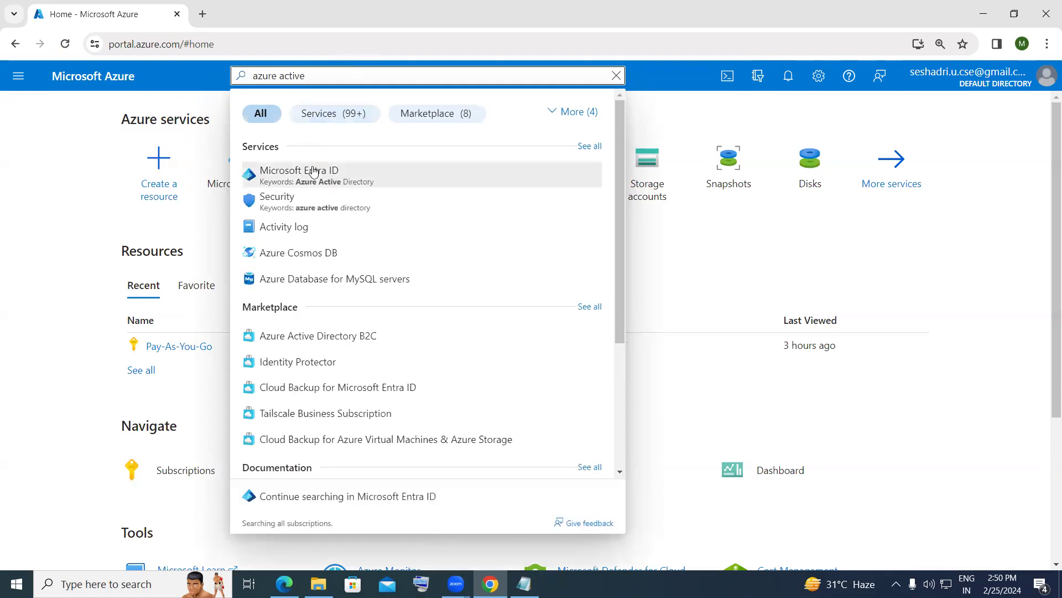
left_click(316, 176)
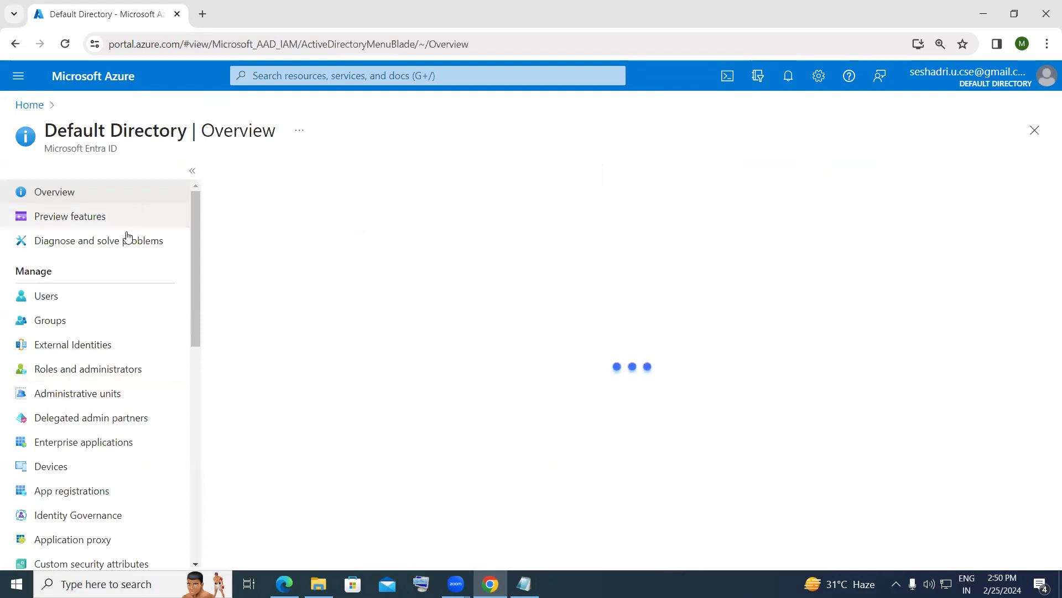
left_click(66, 327)
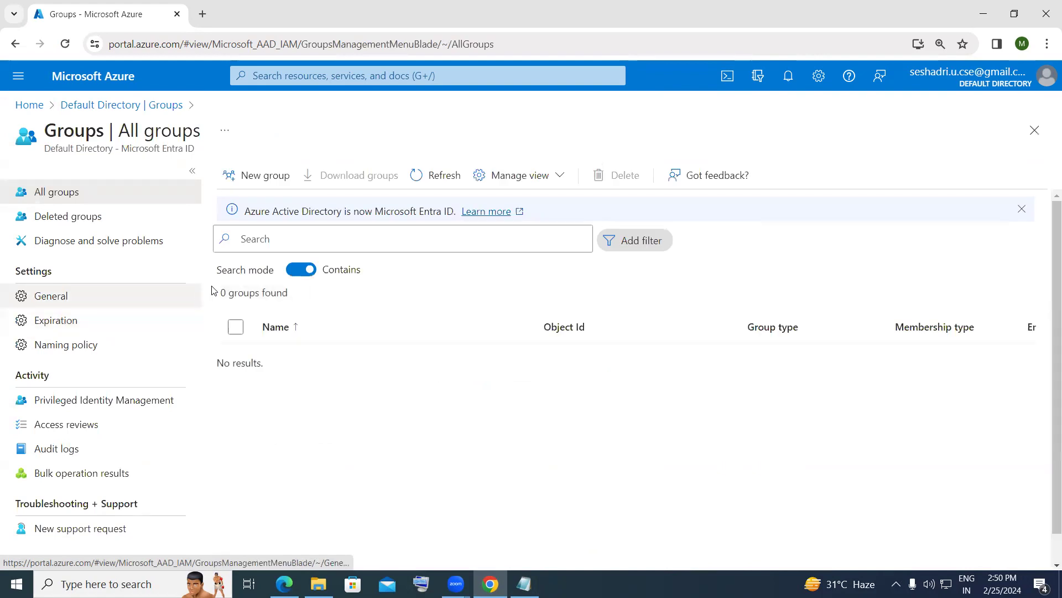
left_click(279, 184)
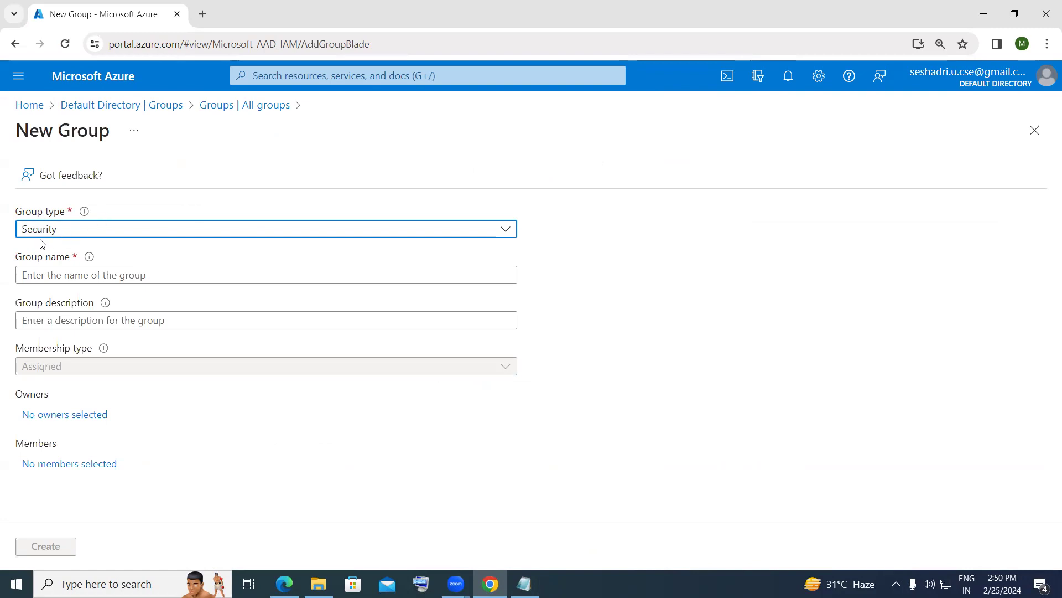
- Check the two group types in the notes and keep Security as the group type
left_click(524, 584)
left_click_drag(268, 284, 11, 223)
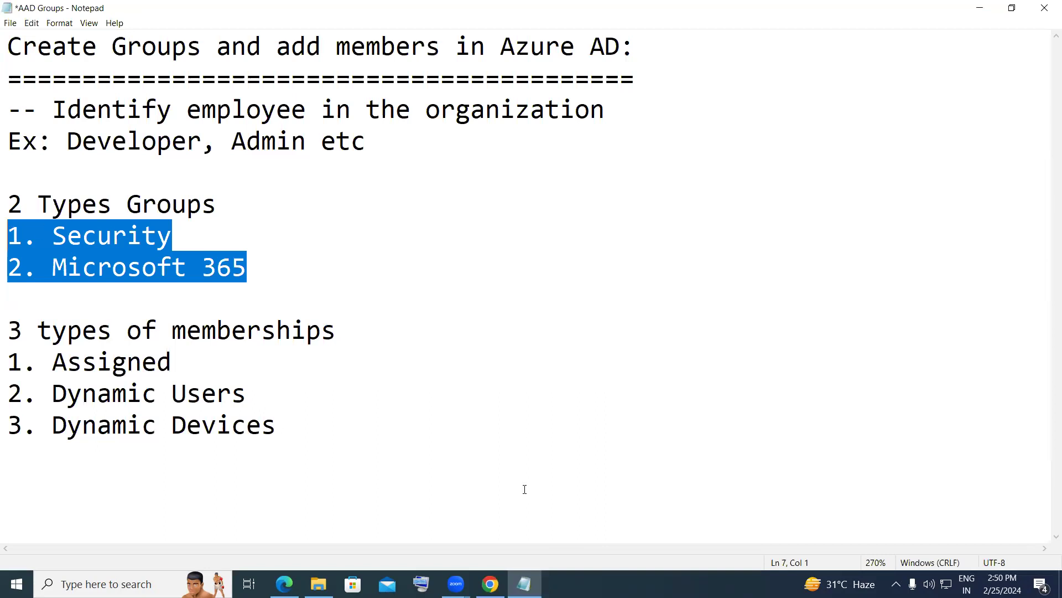
left_click(491, 583)
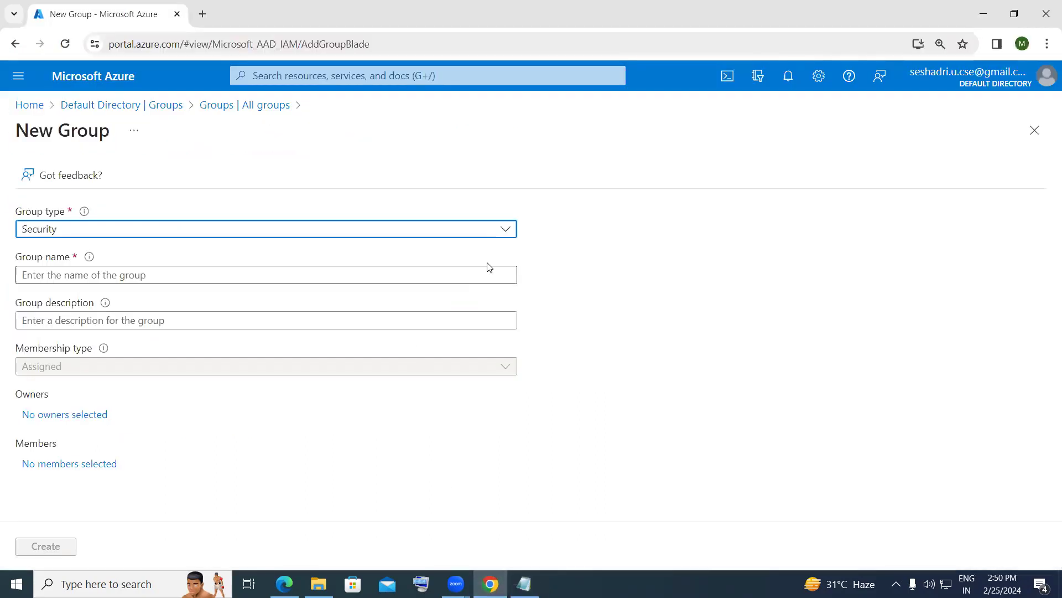
left_click(508, 235)
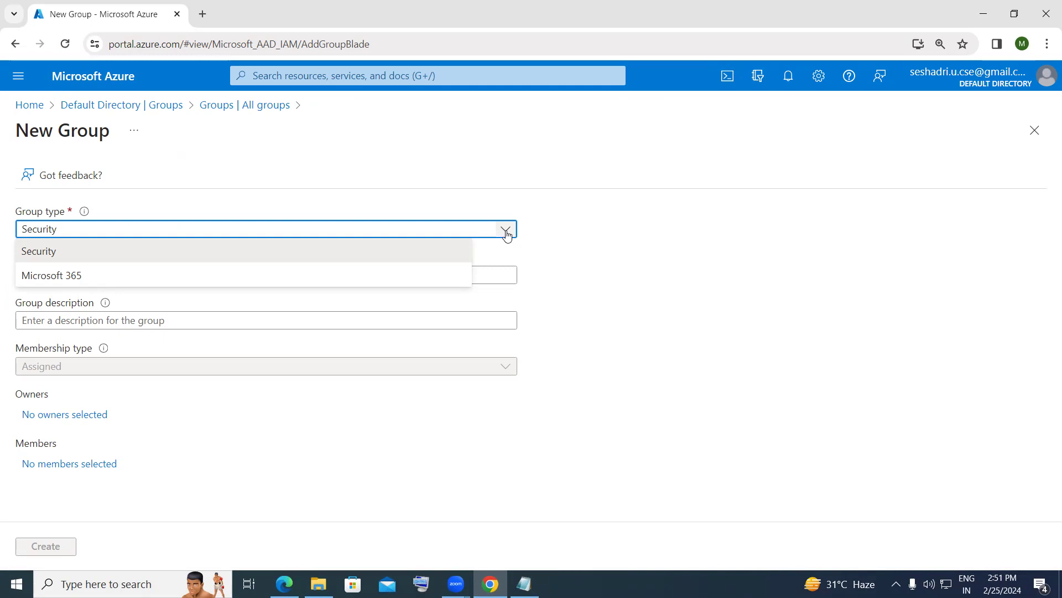
left_click(593, 220)
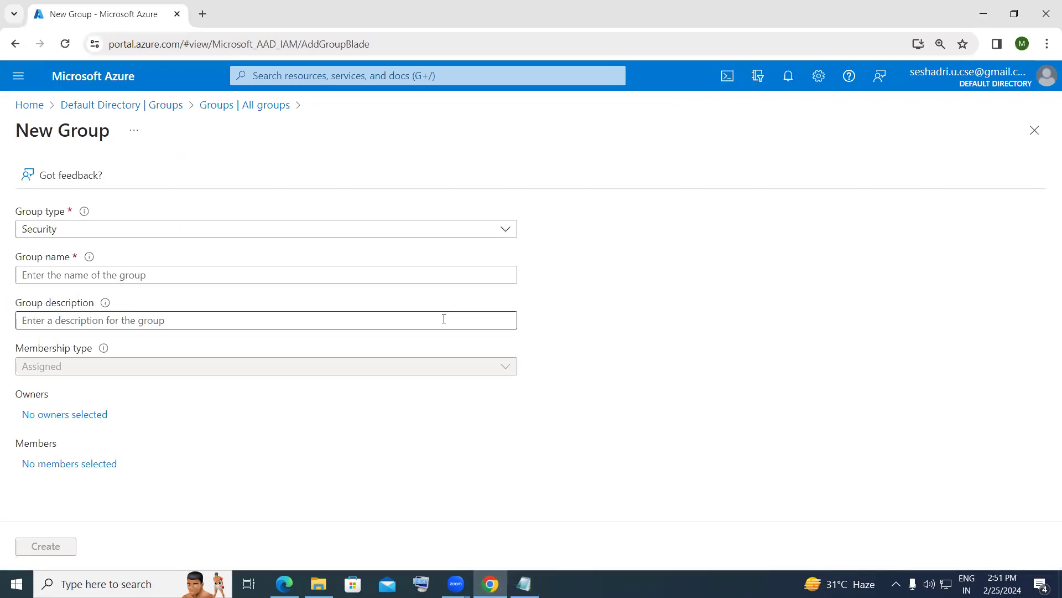
- Name the group CSE with description 'Computer Science and Engineering'
left_click(426, 275)
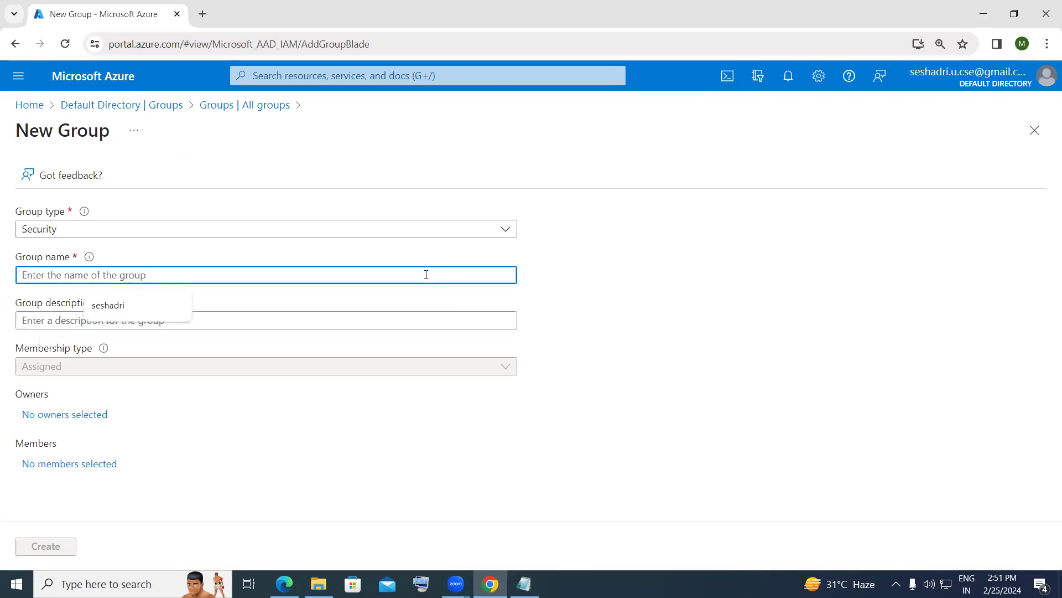
type("CSE")
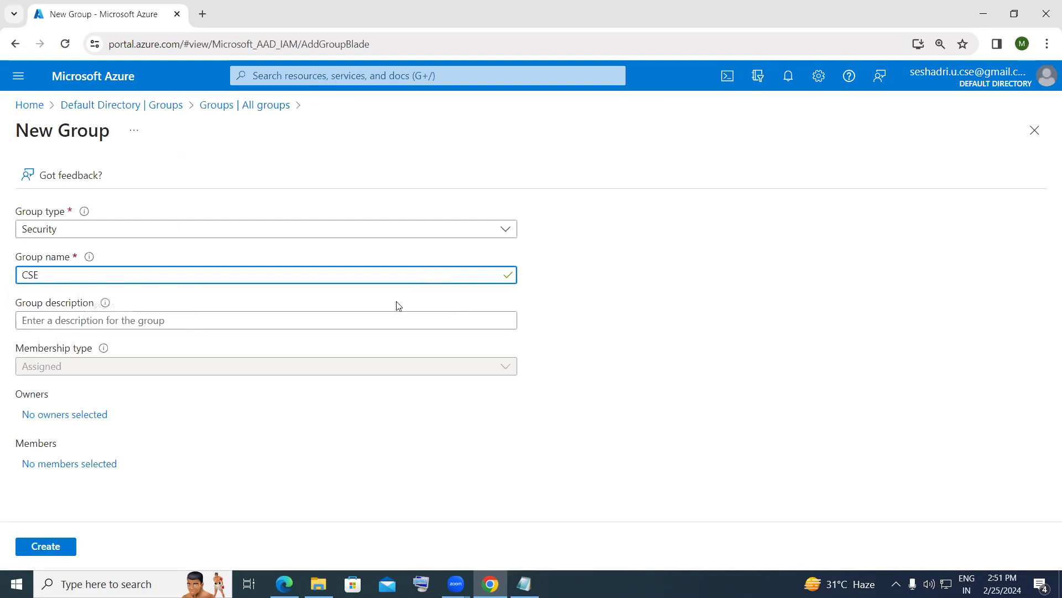
left_click(320, 319)
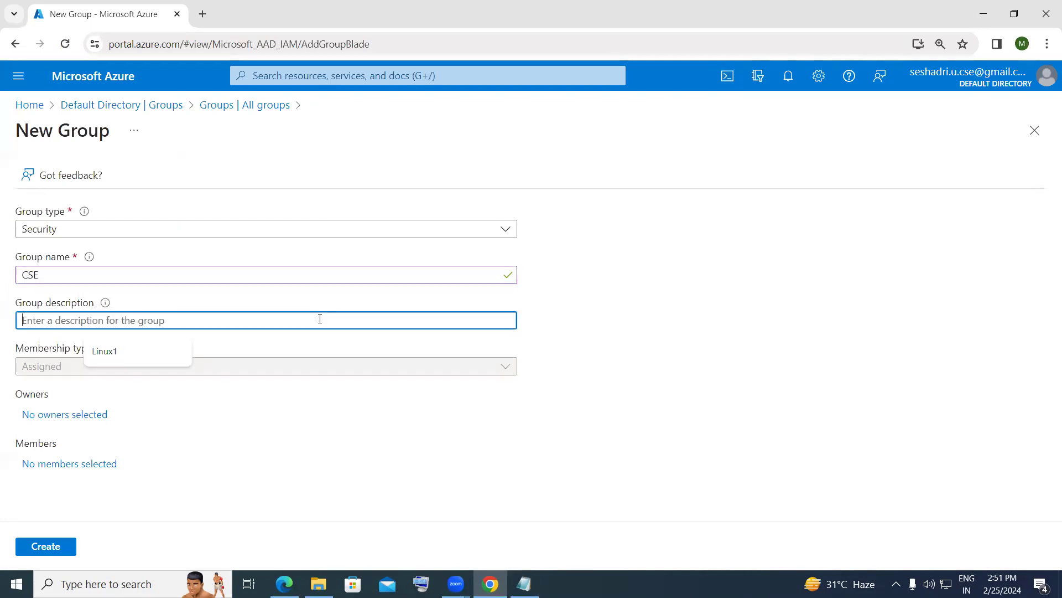
type("Computer ")
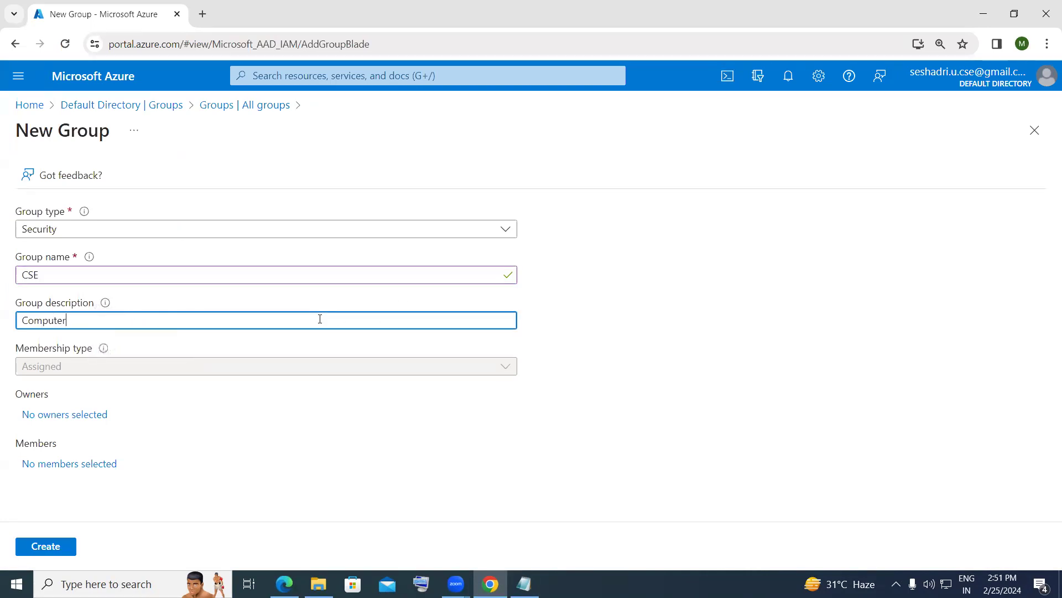
type("Science and Engineering")
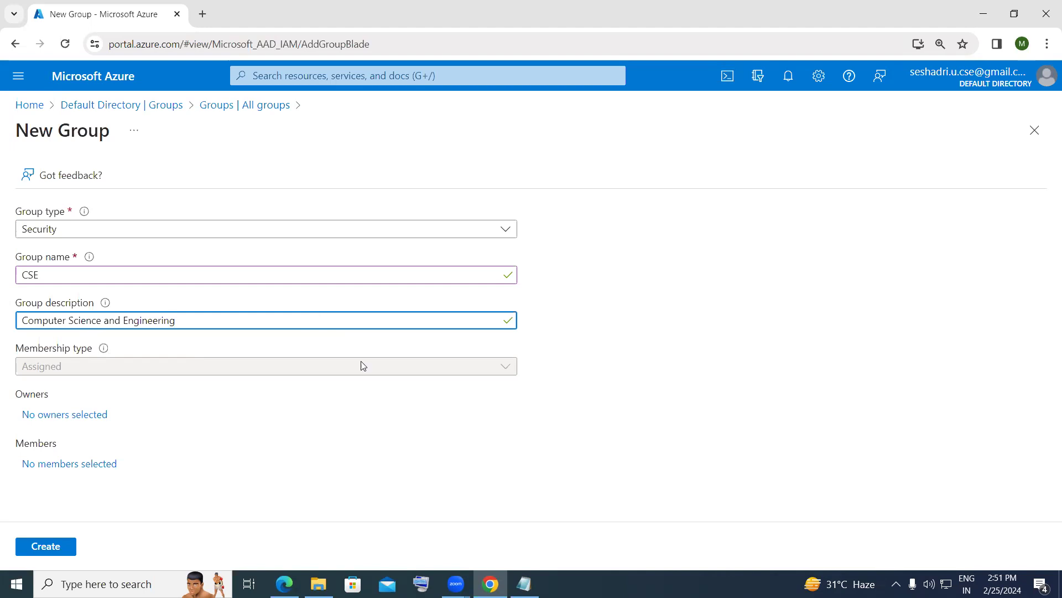
left_click(589, 398)
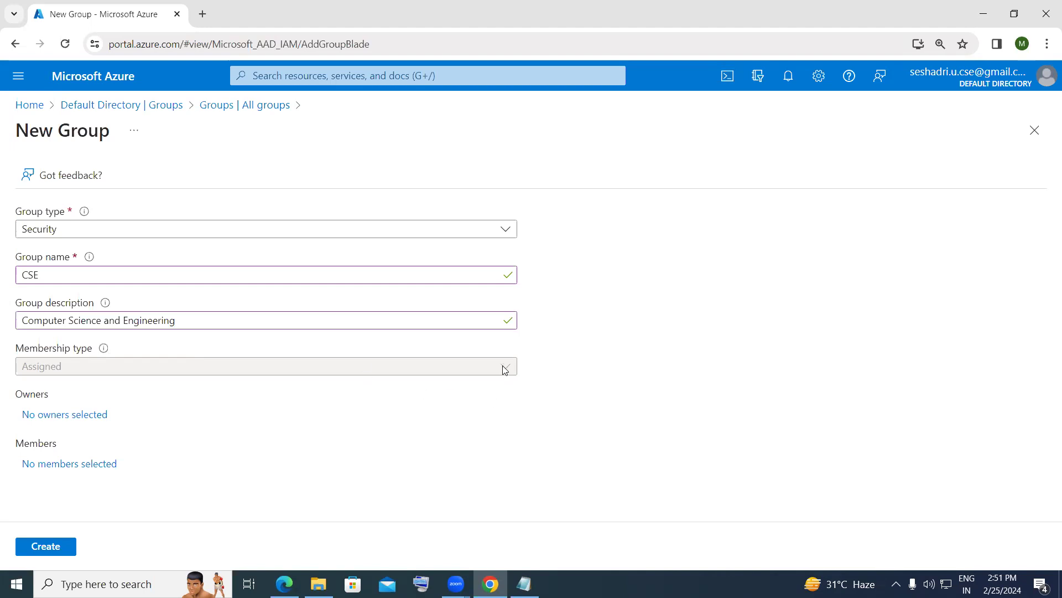
left_click(524, 584)
- Highlight the three membership types in the notes, then return to the CSE New Group form
left_click_drag(310, 434, 5, 356)
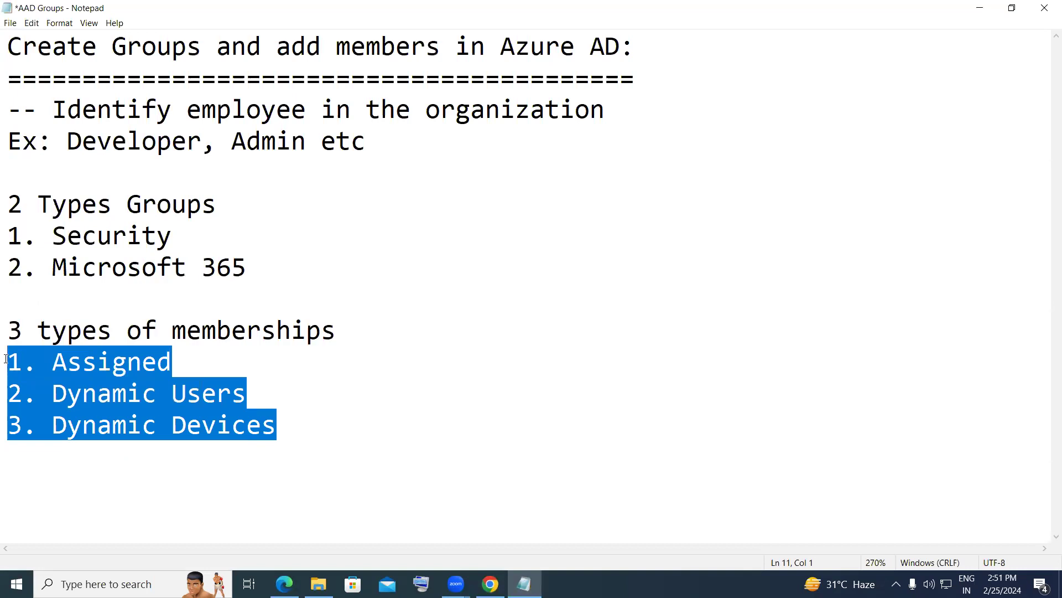
left_click_drag(344, 447, 13, 398)
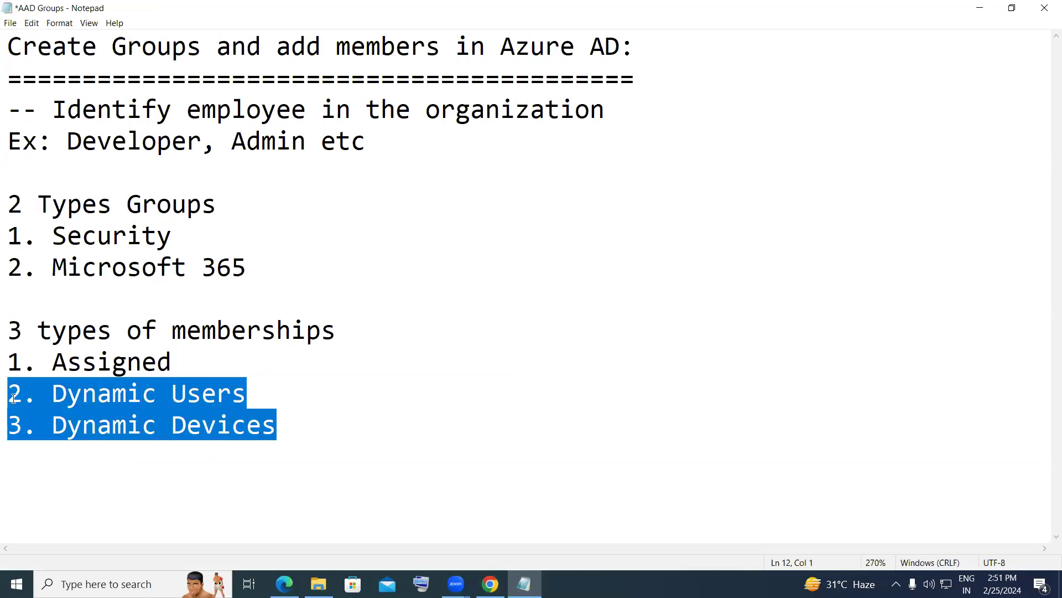
left_click(490, 584)
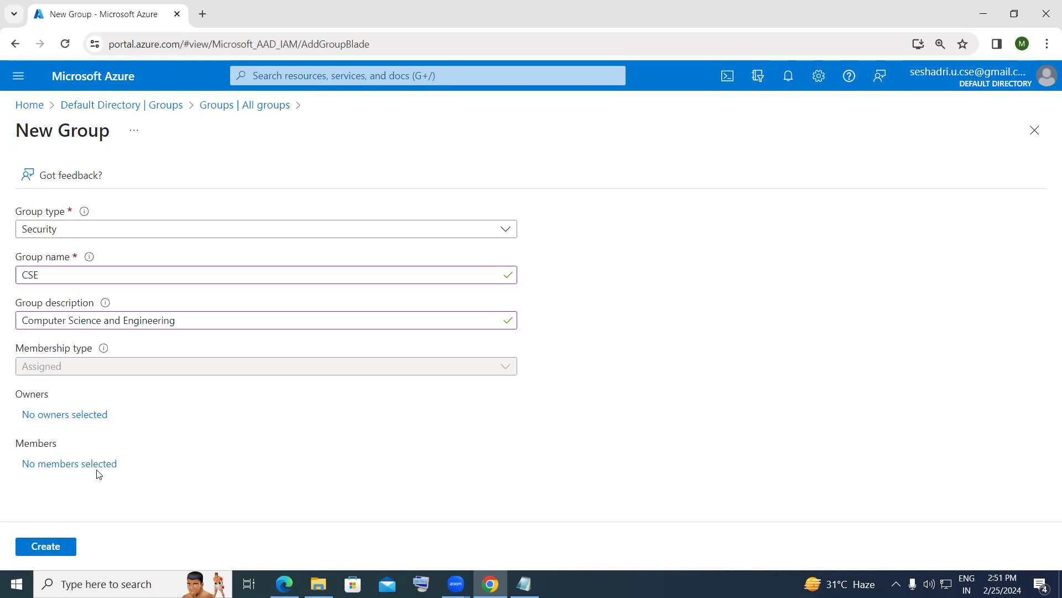
- Create the CSE security group and open its overview from the Groups list
left_click(65, 547)
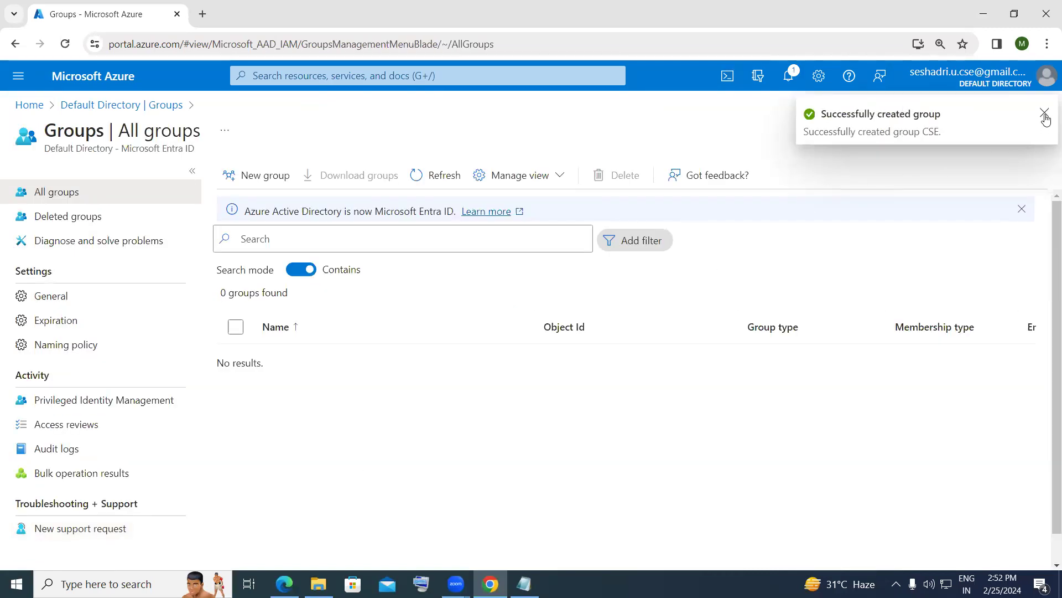
left_click(1045, 114)
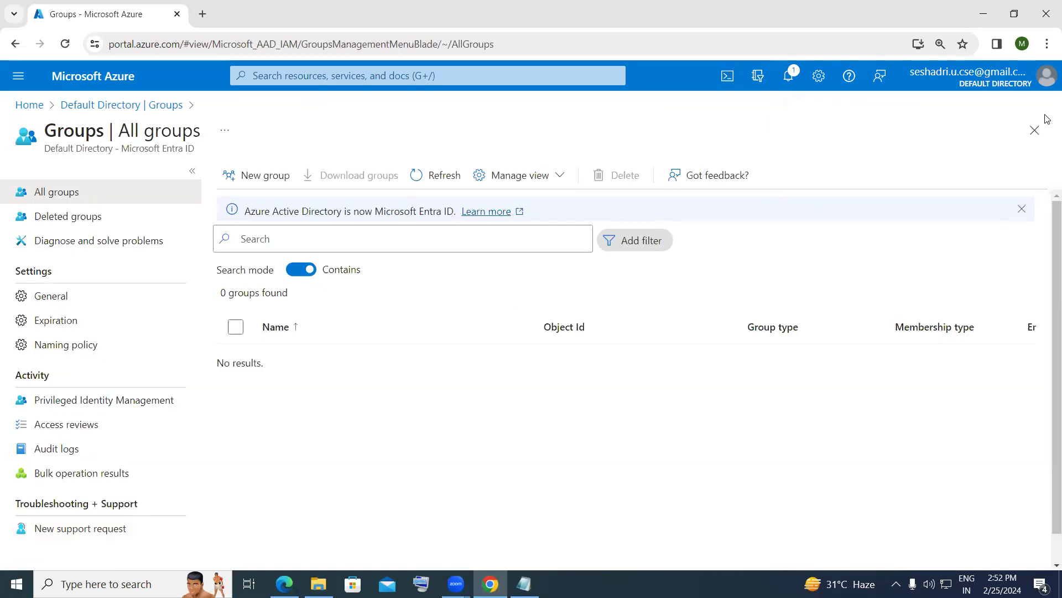
left_click(128, 107)
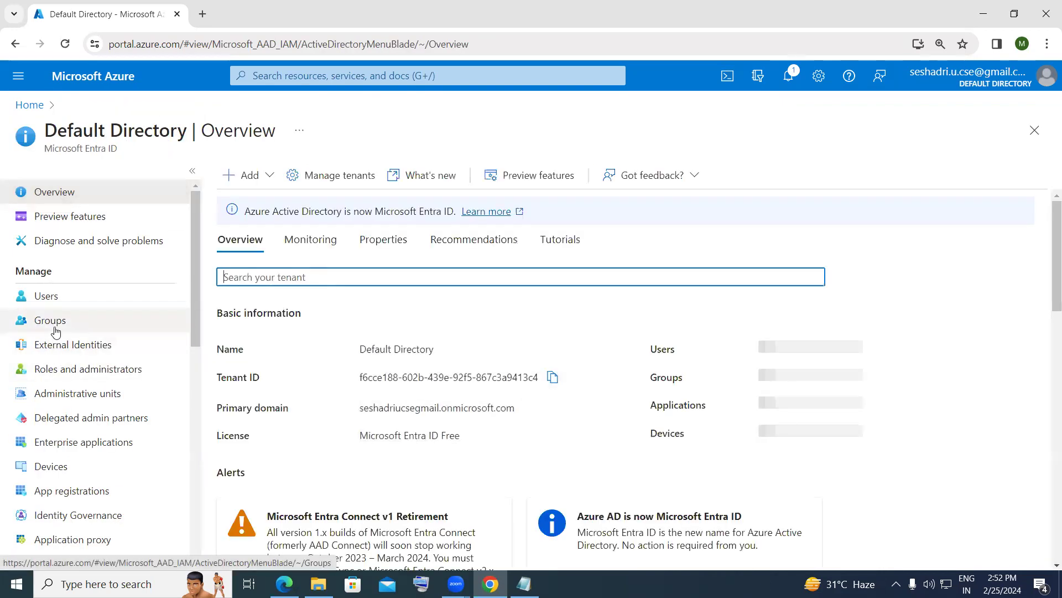
left_click(52, 326)
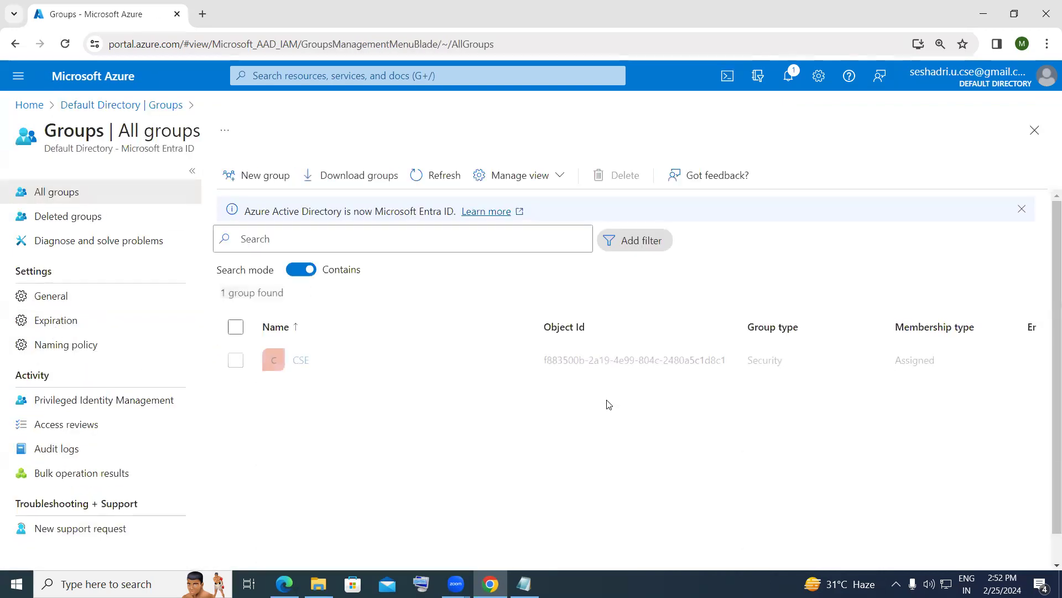
left_click(303, 362)
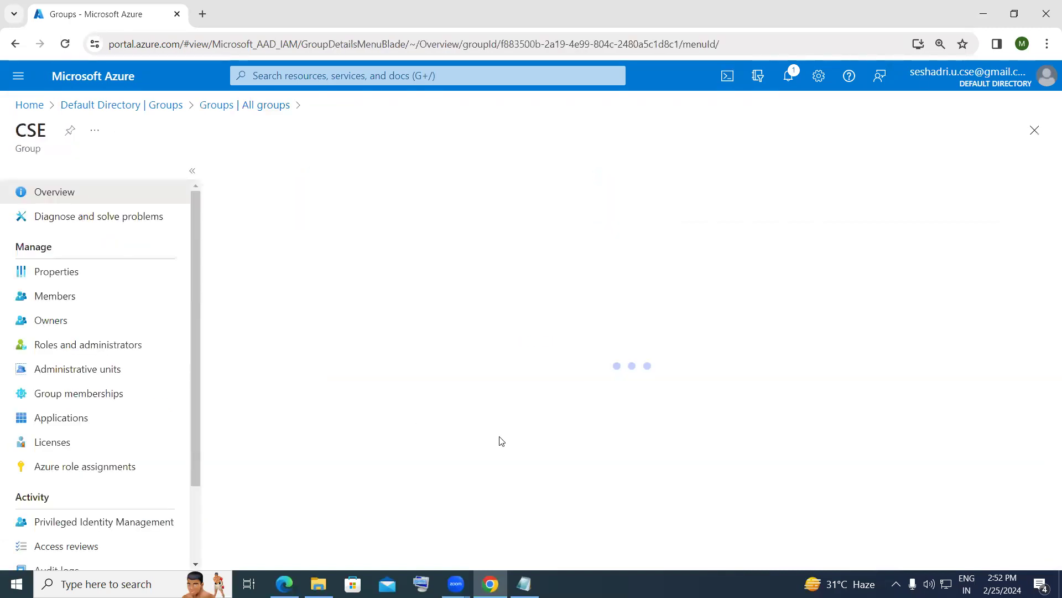
scroll(581, 429, "down", 2)
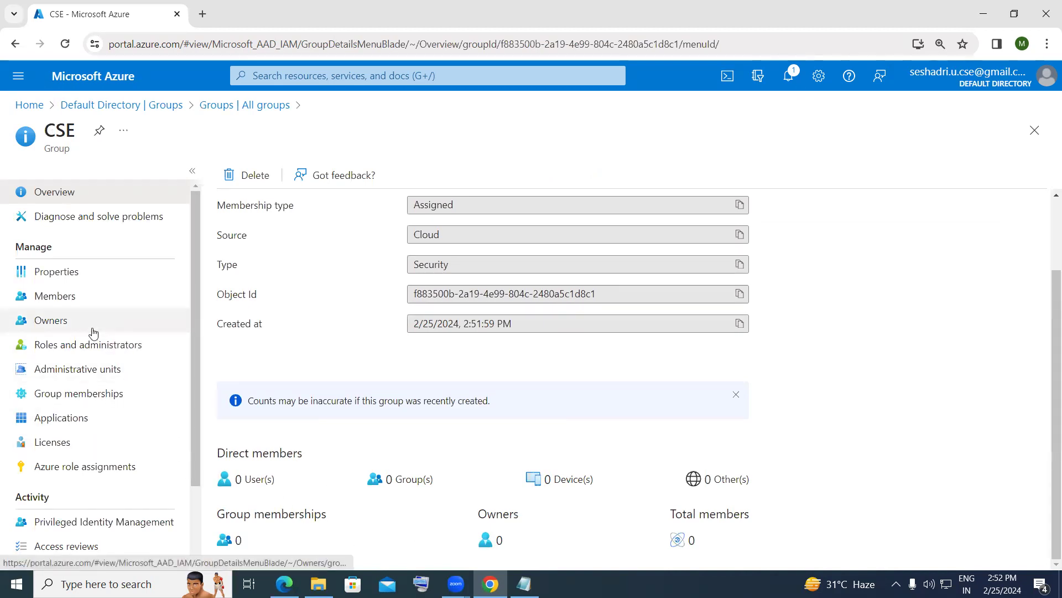
- Add the existing administrator account as a CSE owner, then return to Default Directory
left_click(65, 330)
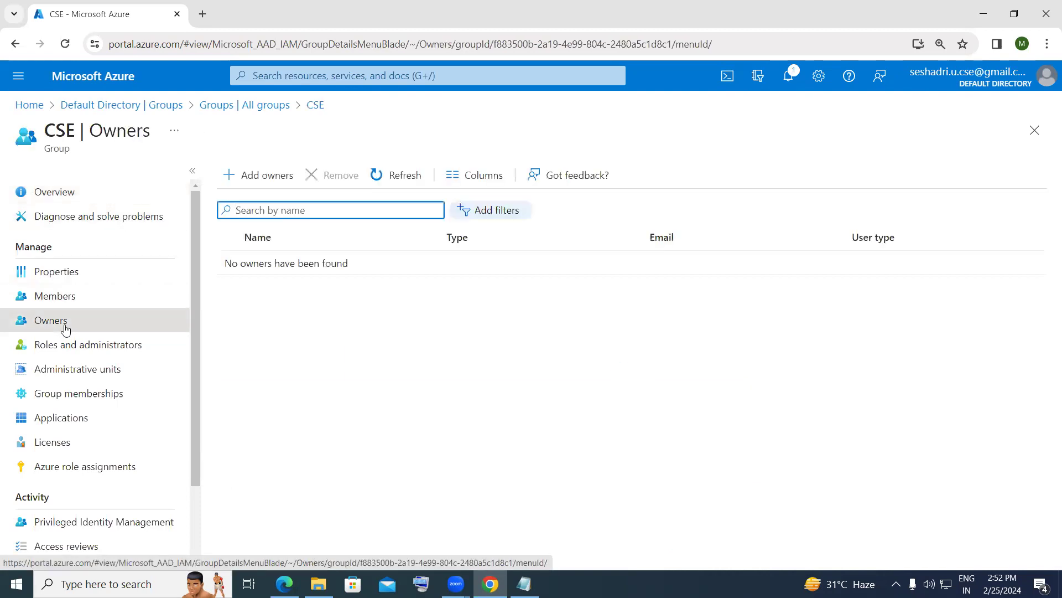
left_click(253, 188)
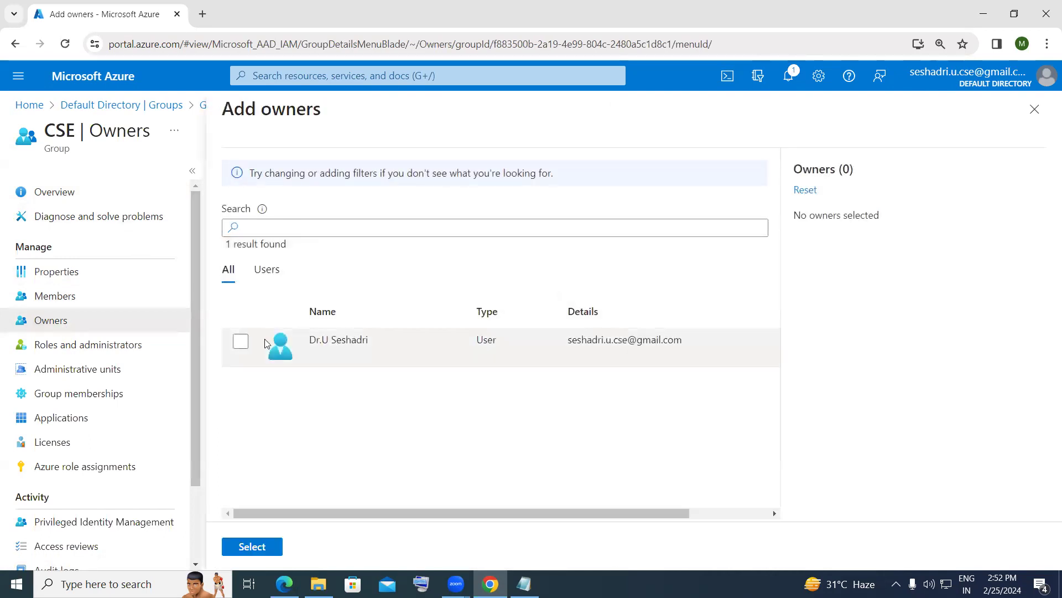
left_click(241, 342)
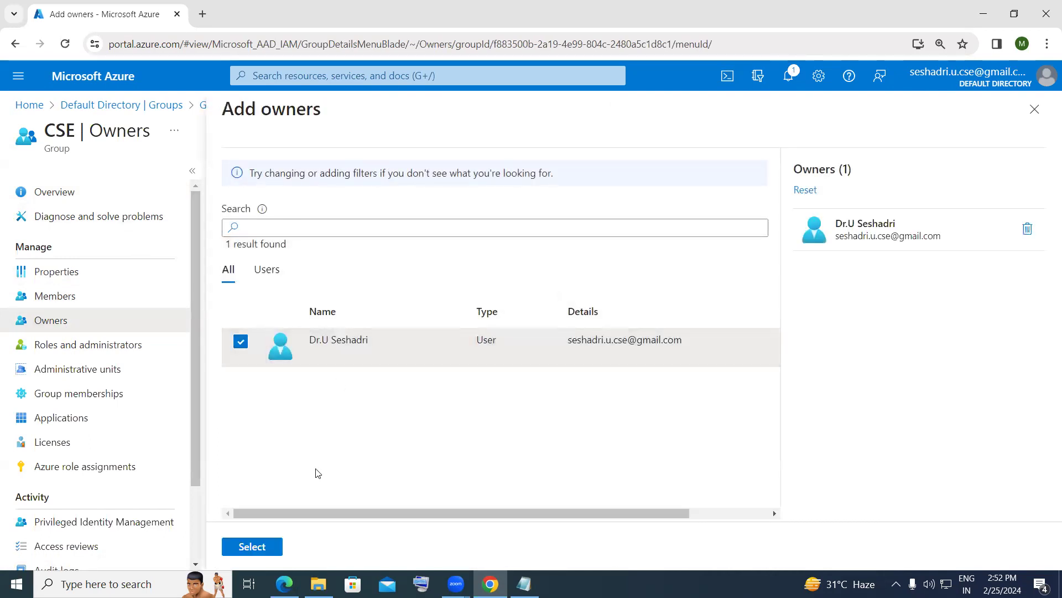
left_click(275, 548)
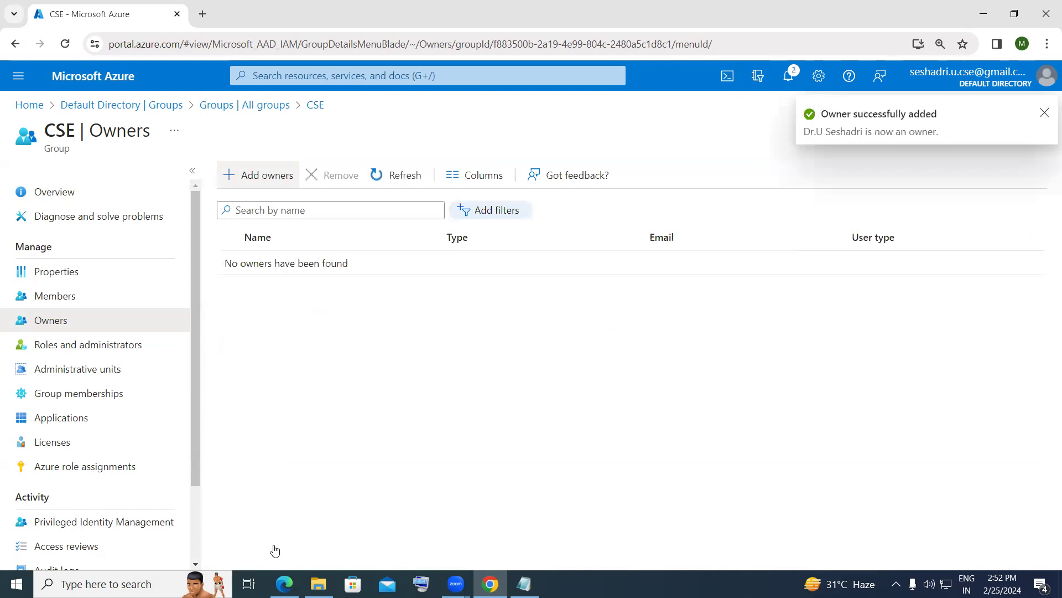
left_click(1045, 113)
left_click(169, 108)
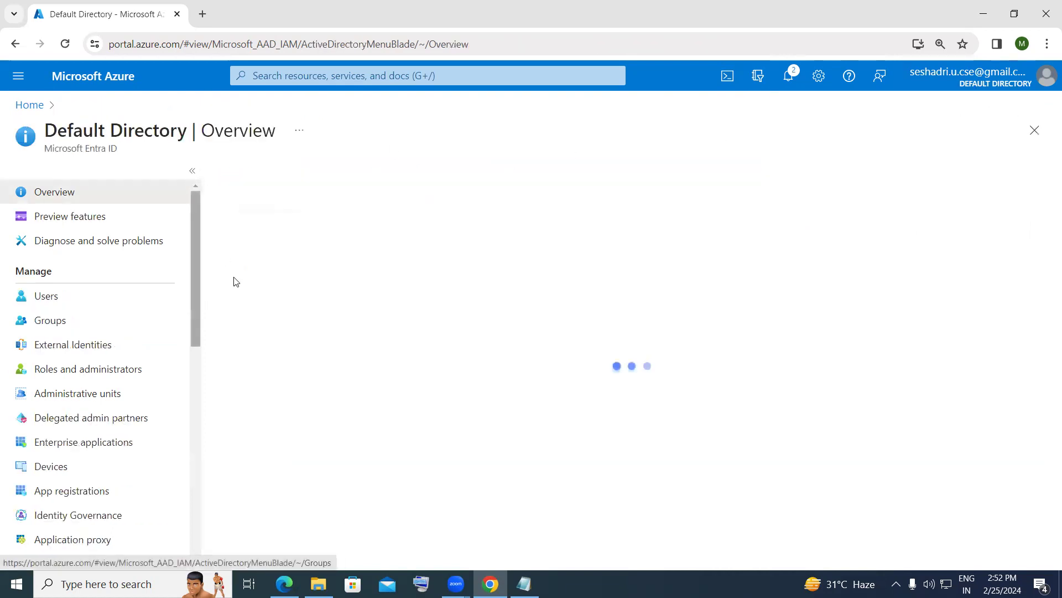
left_click(64, 320)
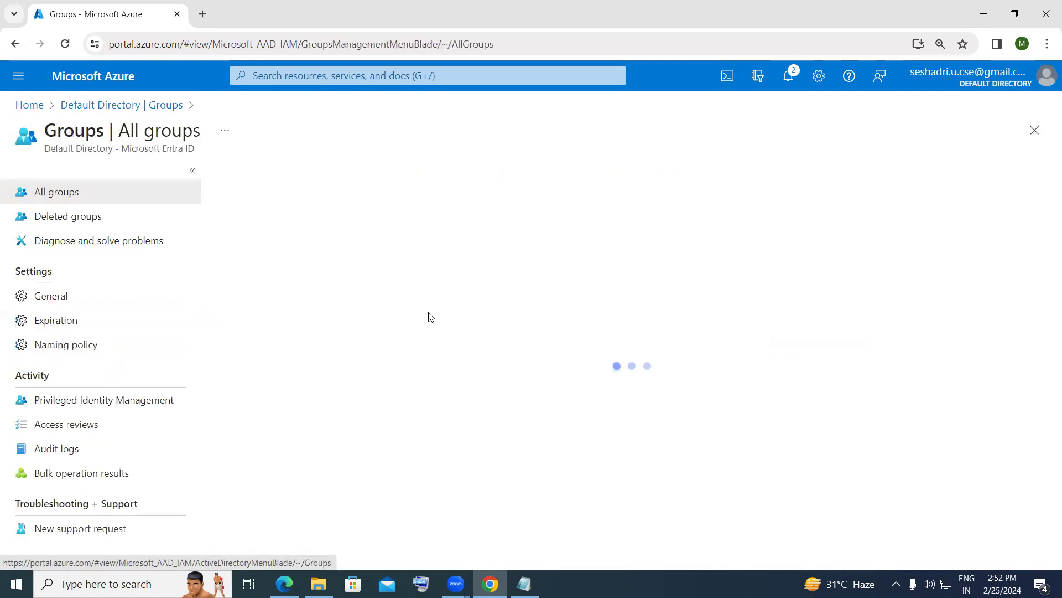
left_click(299, 361)
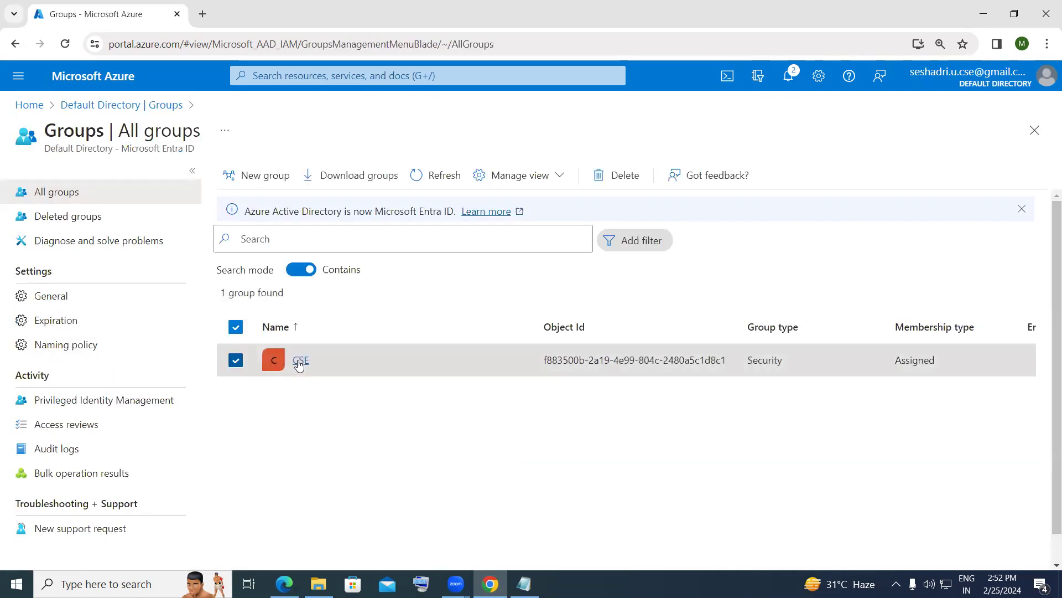
scroll(498, 515, "down", 1)
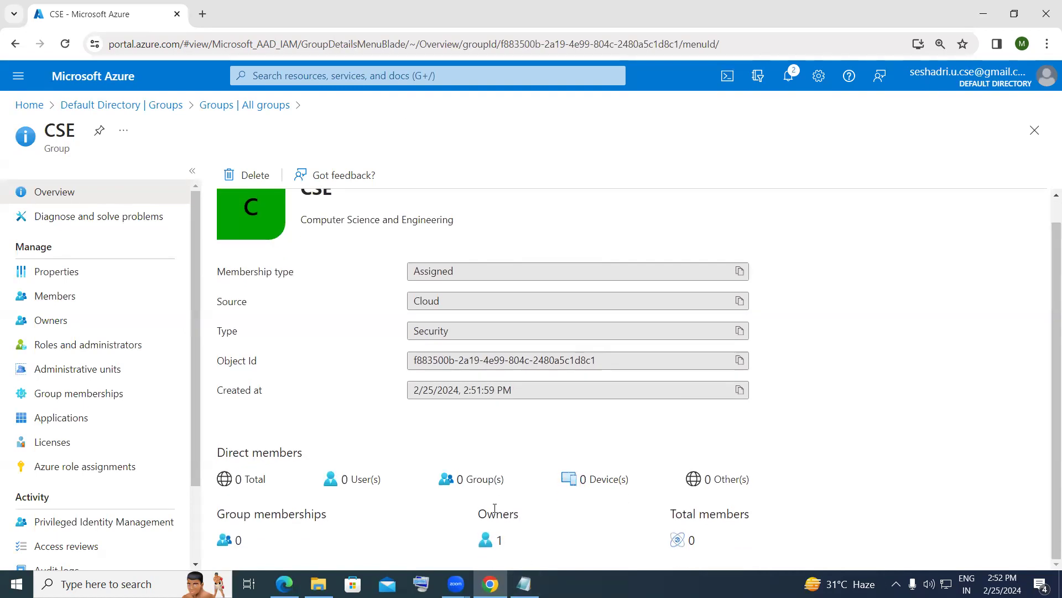
scroll(327, 423, "up", 1)
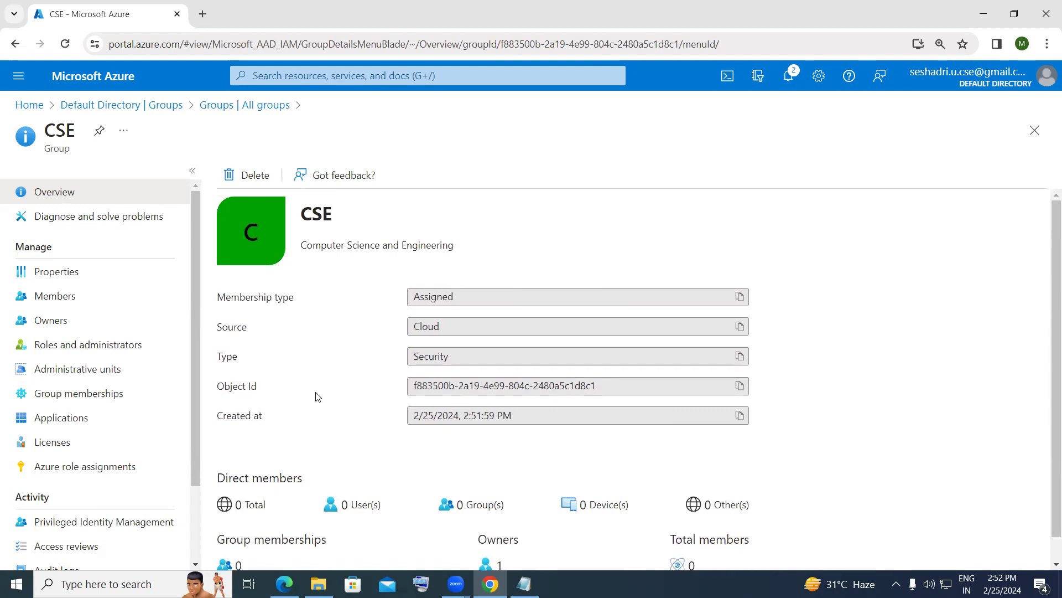
left_click(90, 107)
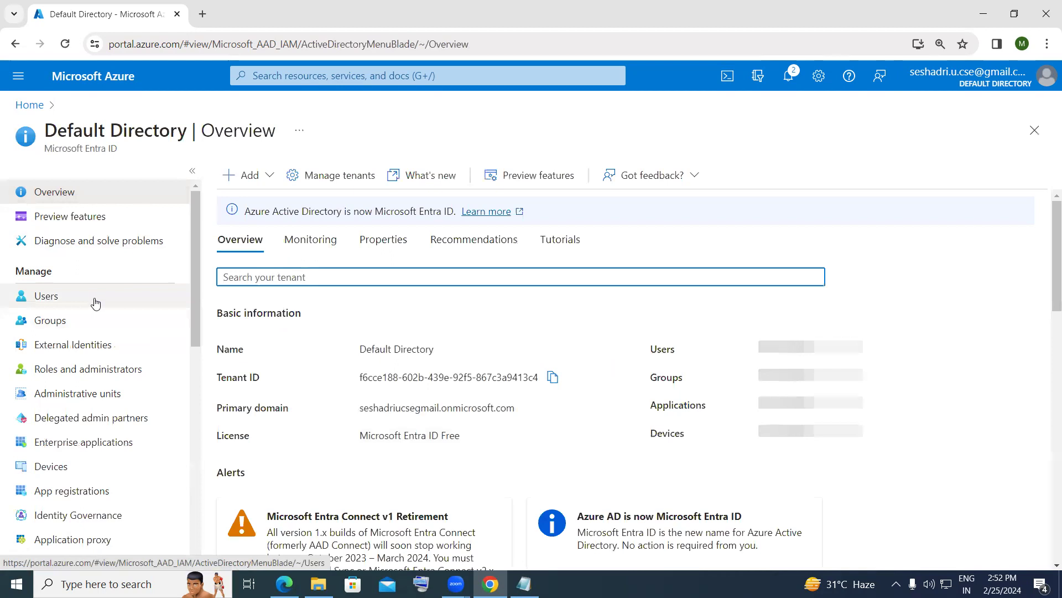
- Start a new internal user with principal name user1 and display name userone
left_click(95, 302)
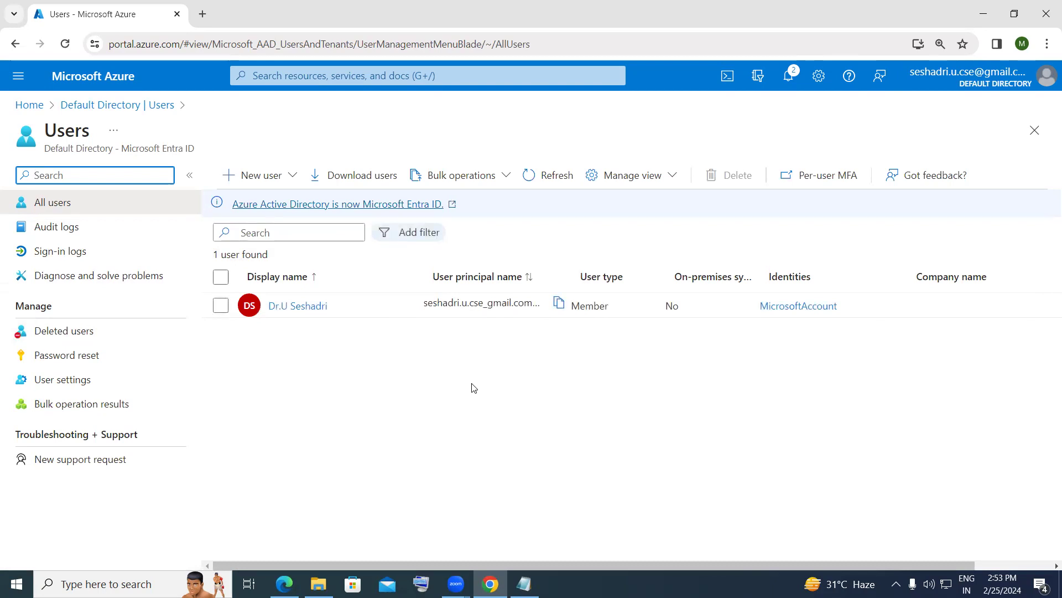
left_click(286, 182)
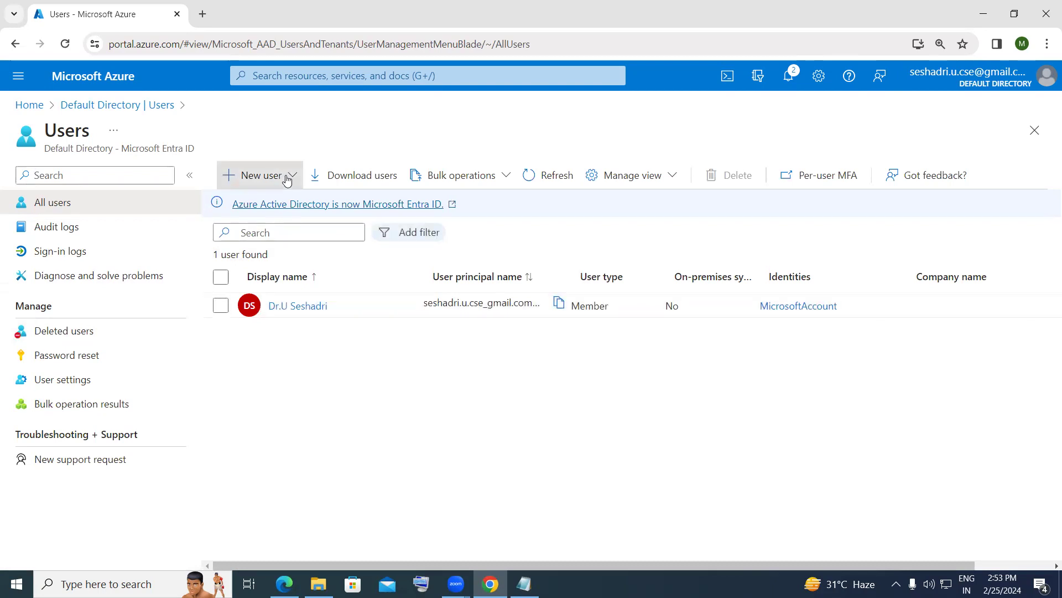
left_click(292, 216)
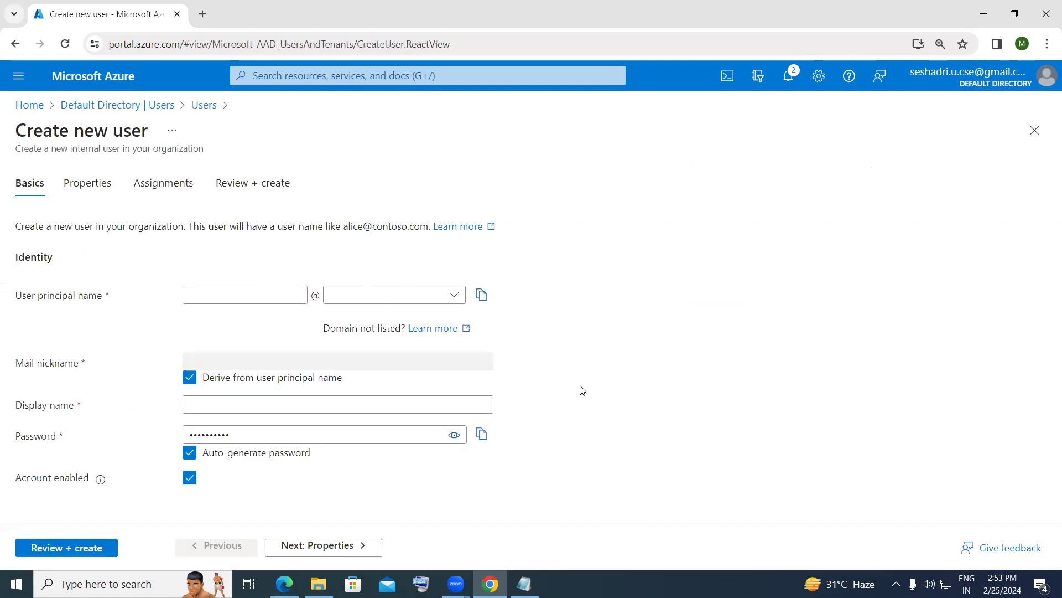
left_click(291, 298)
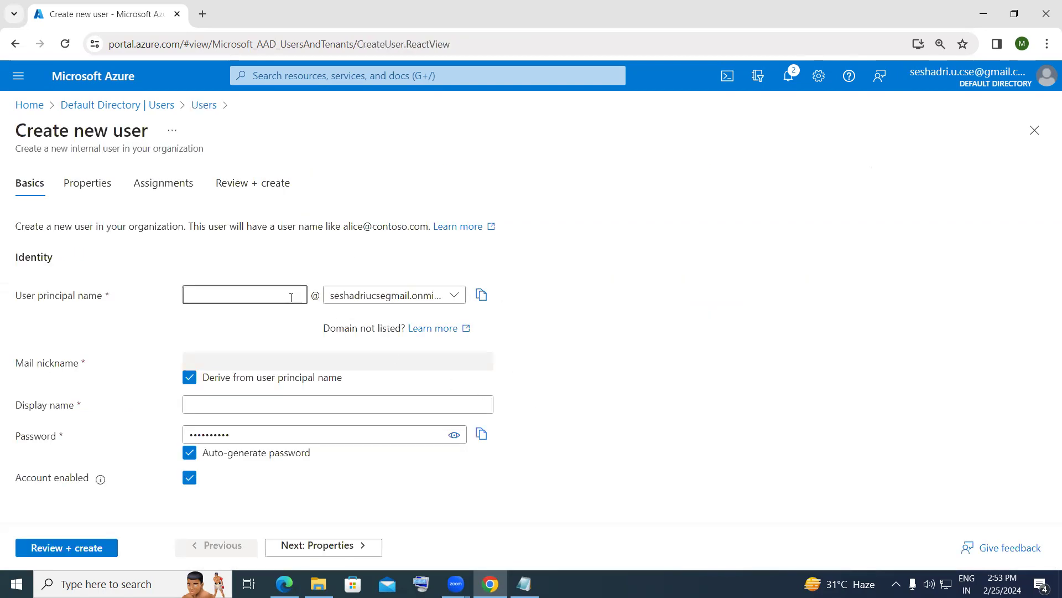
type("user1")
left_click(326, 398)
left_click(326, 398)
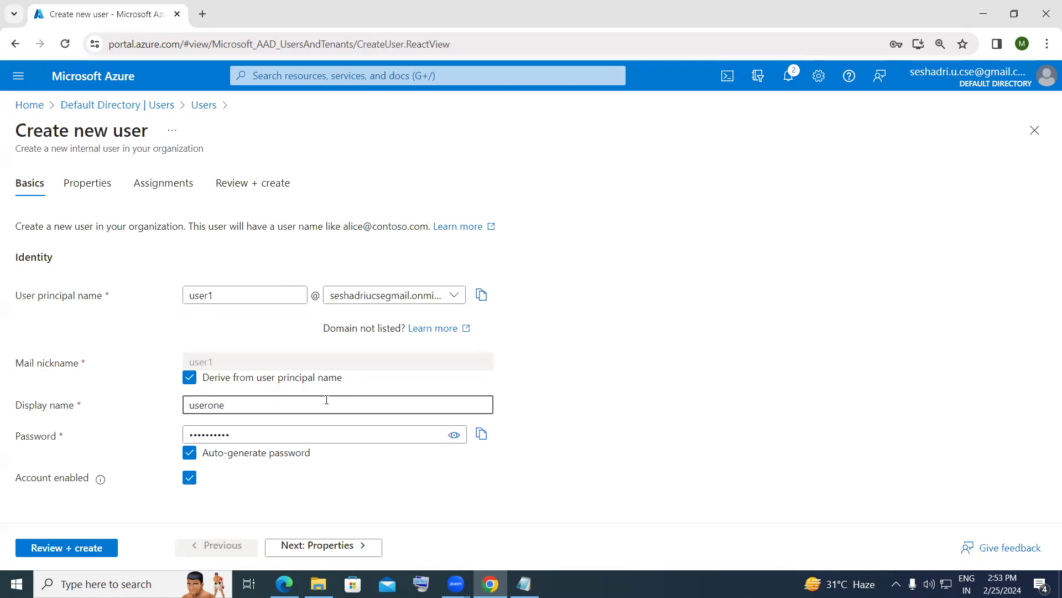
left_click(195, 456)
- Give userone a manually set password, create the user, and refresh the Users list
left_click(189, 452)
left_click(231, 435)
type("••••••••")
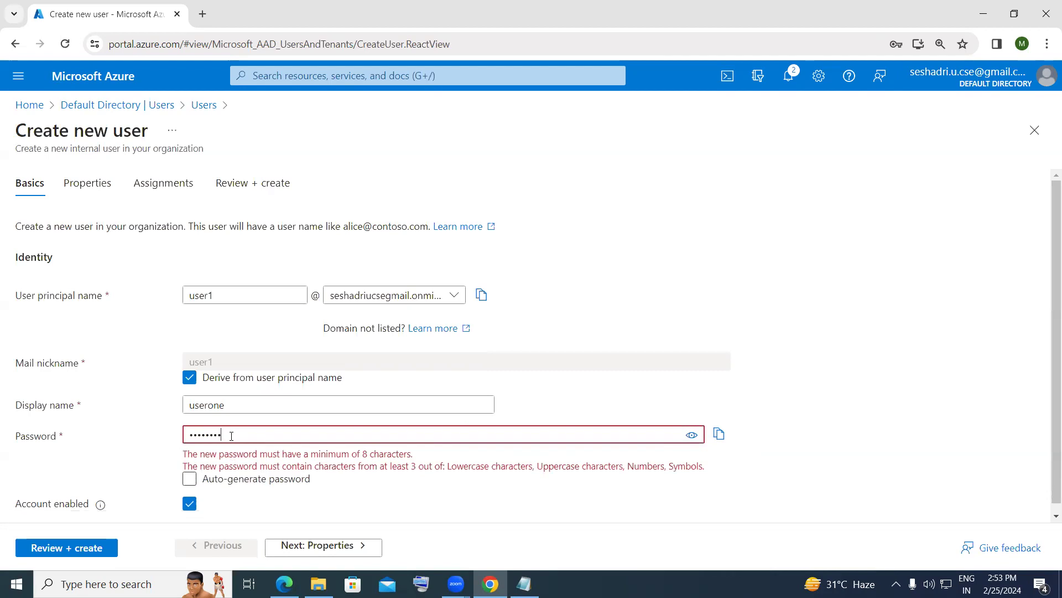
key("BackSpace")
type("•••")
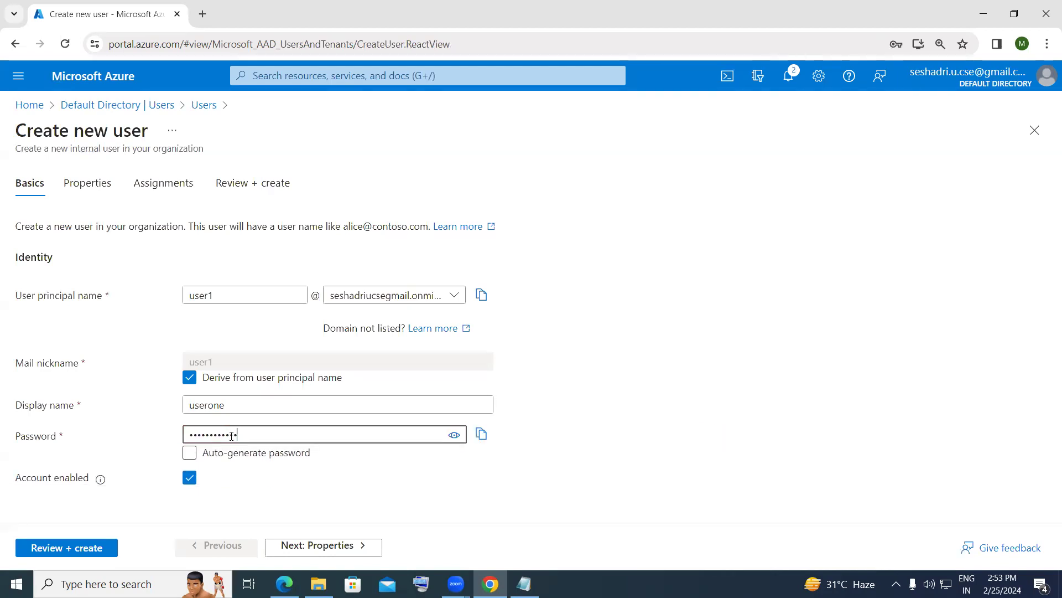
left_click(84, 550)
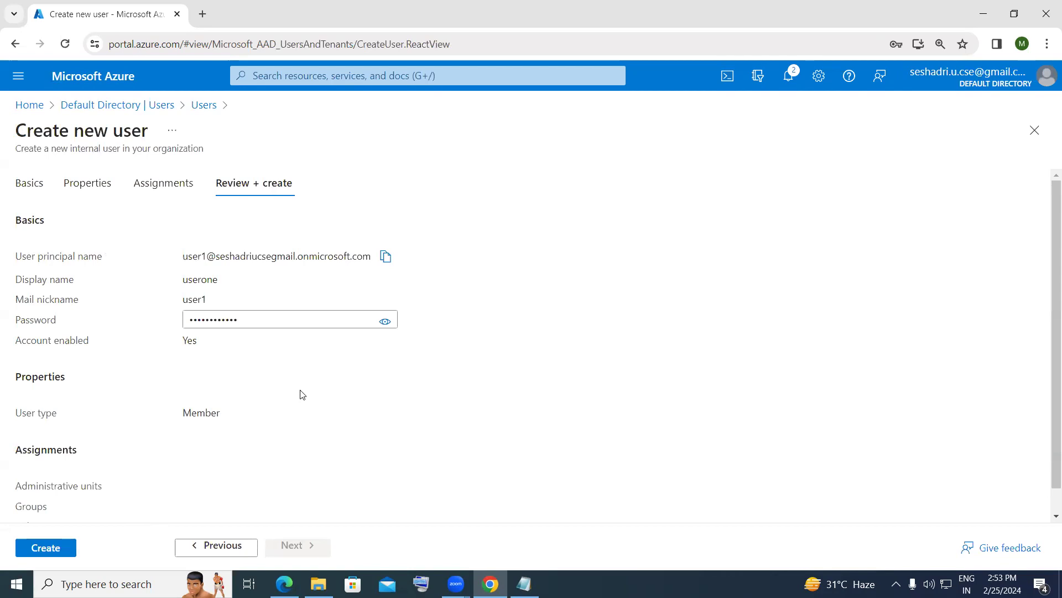
left_click(58, 547)
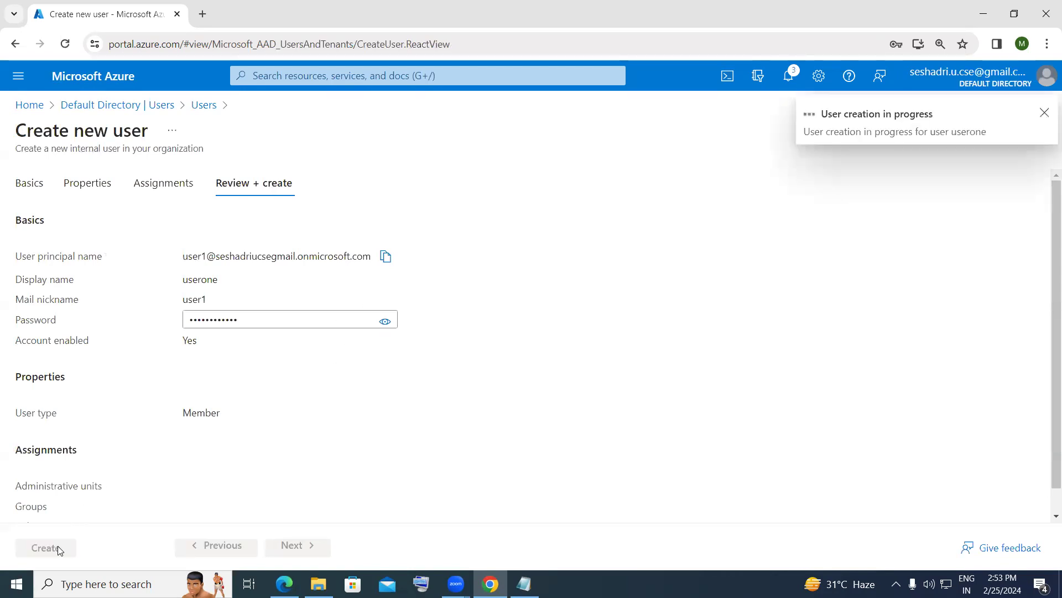
left_click(1046, 114)
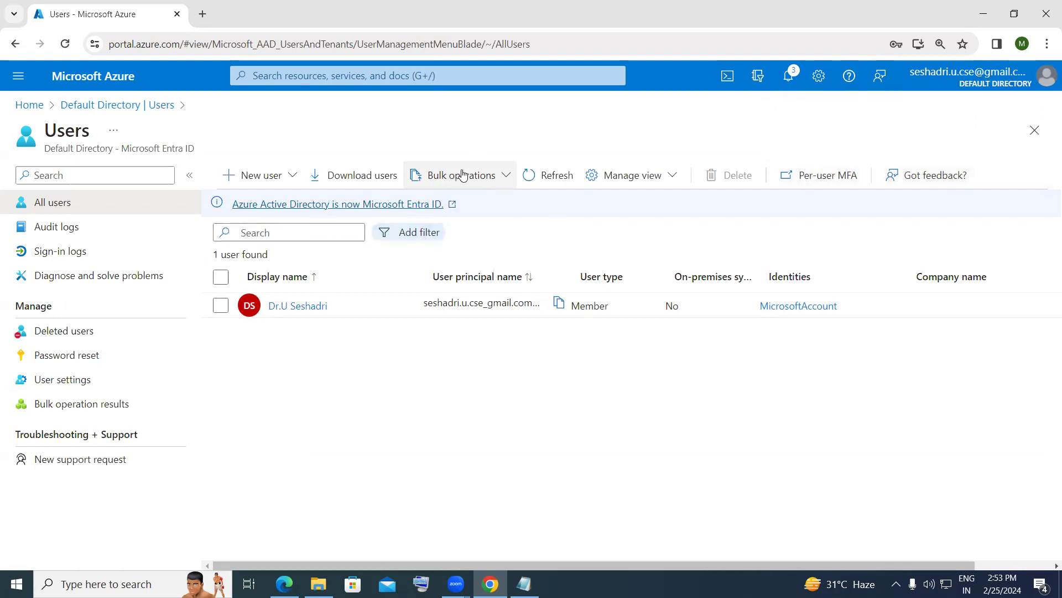
left_click(529, 175)
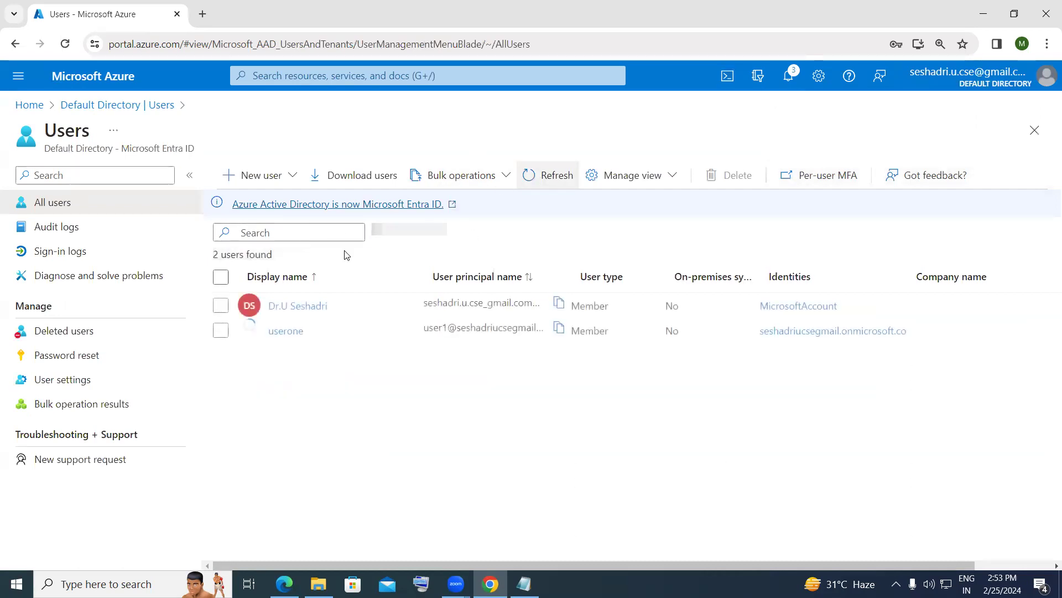
- Start a new user with principal name user2, display name usertwo and a manually set password
left_click(267, 177)
left_click(275, 227)
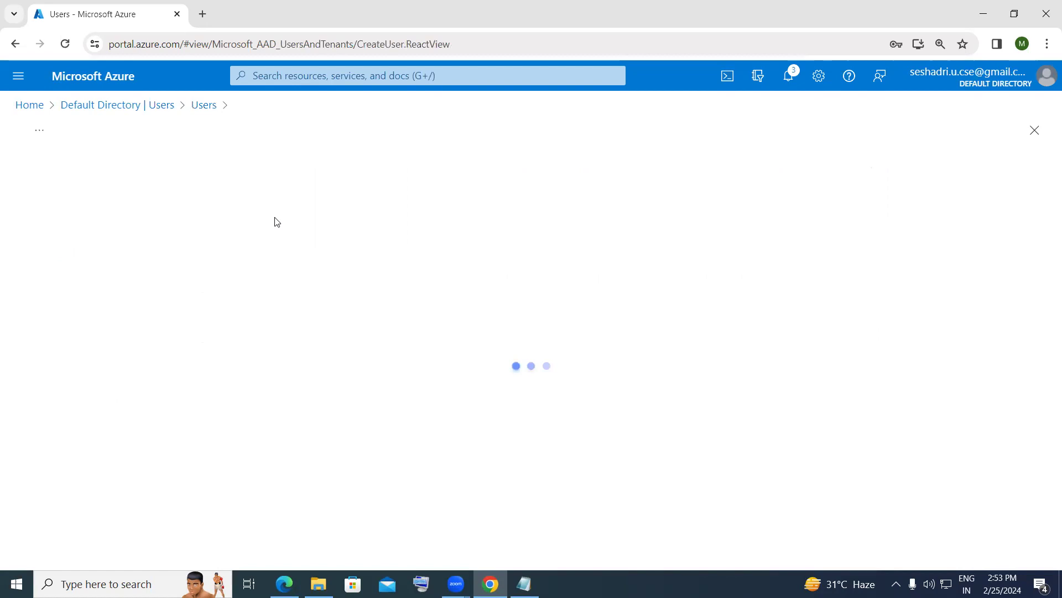
left_click(267, 297)
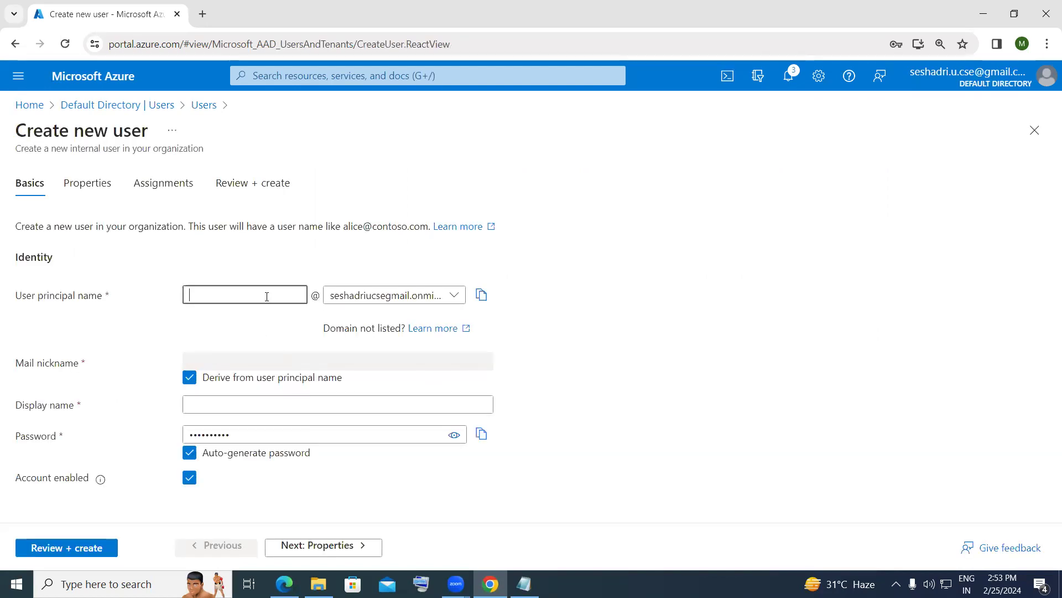
type("user2")
left_click(295, 404)
type("usertwo")
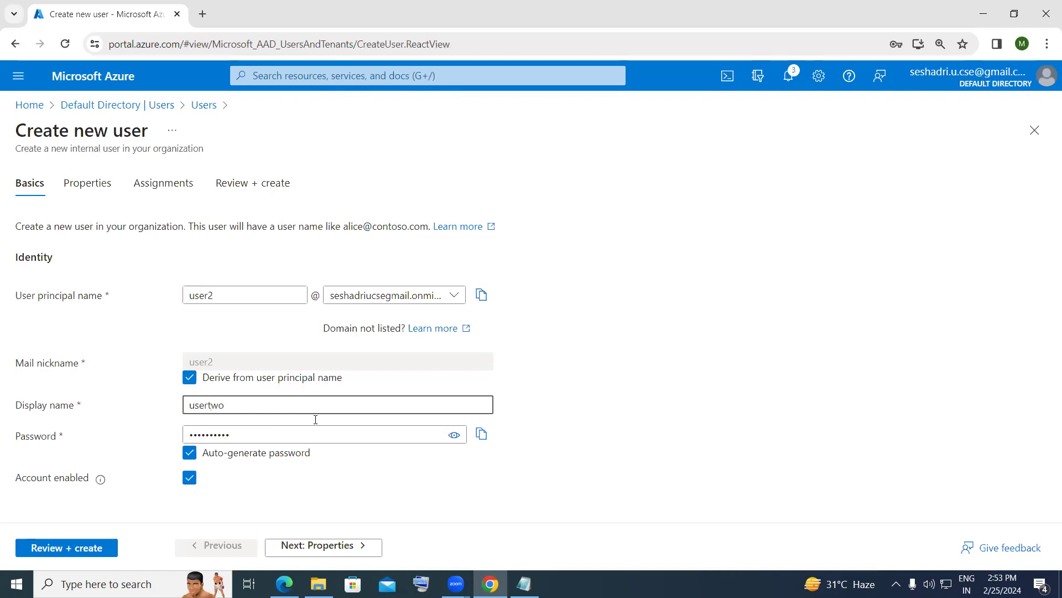
left_click(189, 452)
left_click(233, 437)
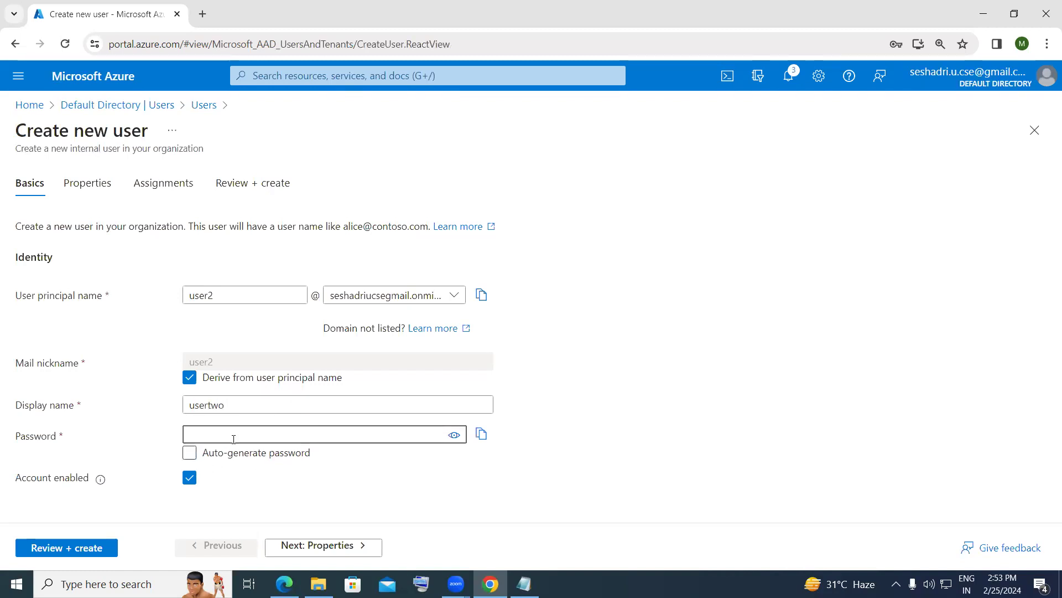
type("Password@1")
- Create usertwo and refresh the Users list so it shows 3 users
left_click(103, 548)
left_click(67, 555)
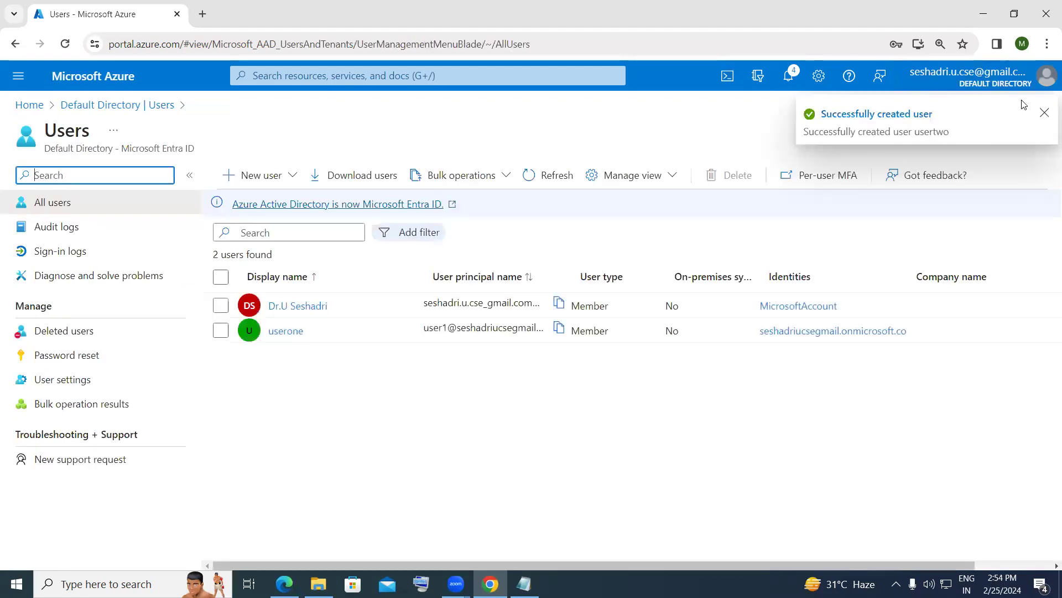
left_click(1044, 112)
left_click(542, 183)
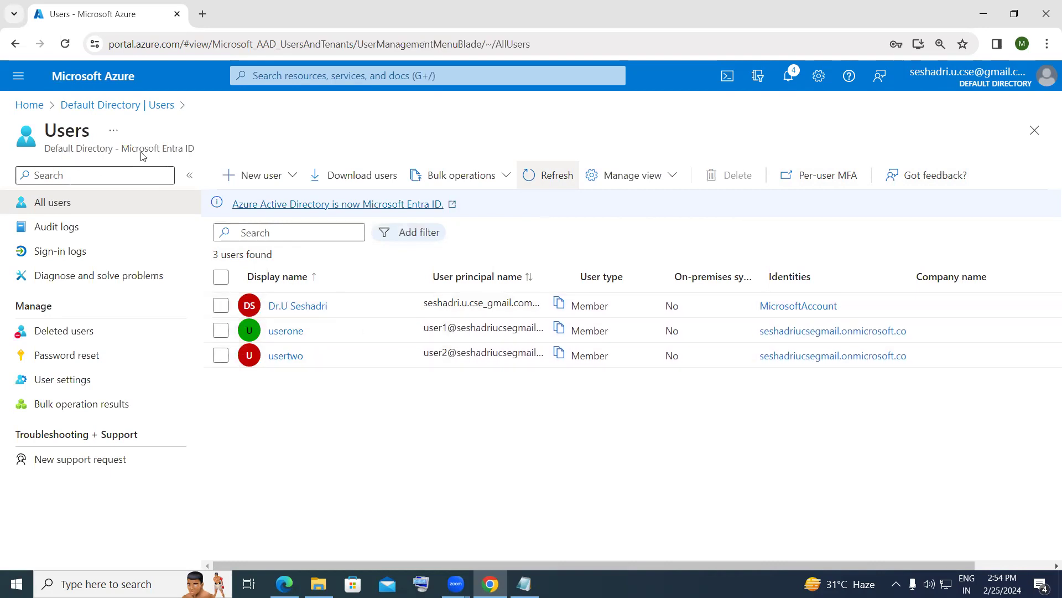
- Go from the Default Directory to the CSE group's Members page
left_click(94, 107)
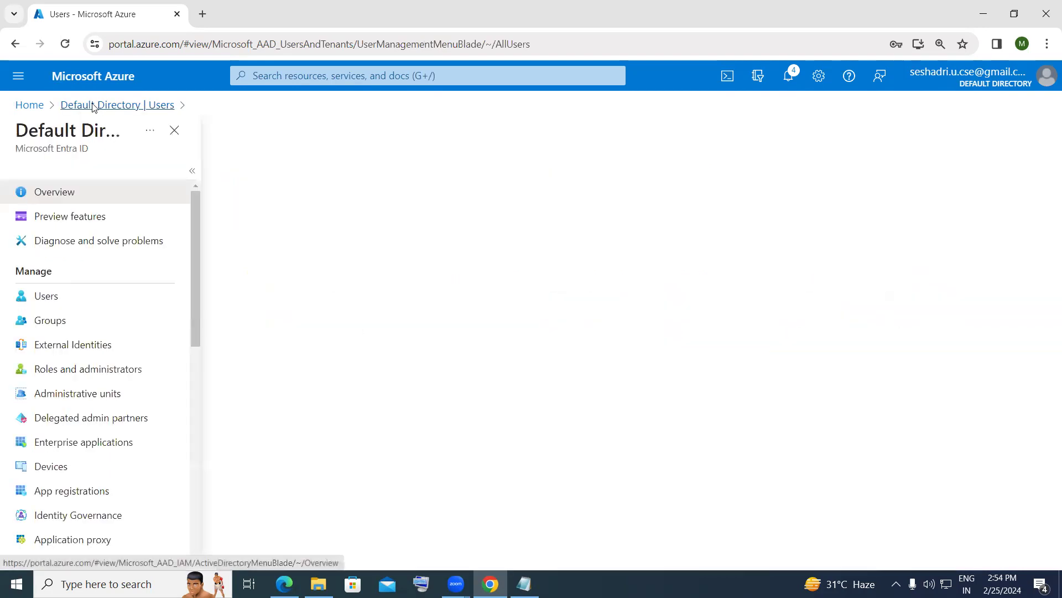
left_click(49, 320)
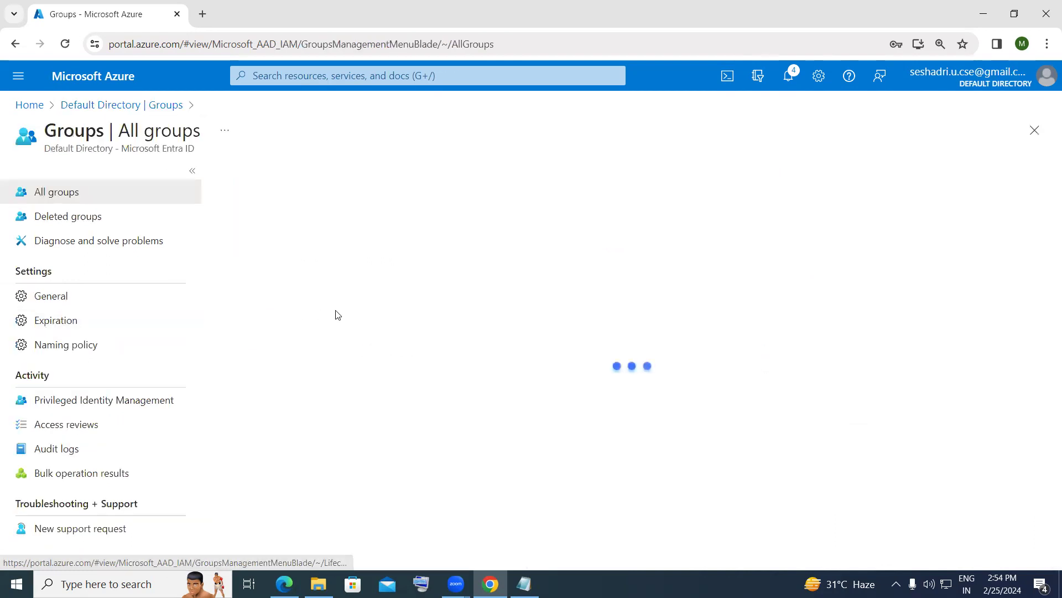
left_click(300, 361)
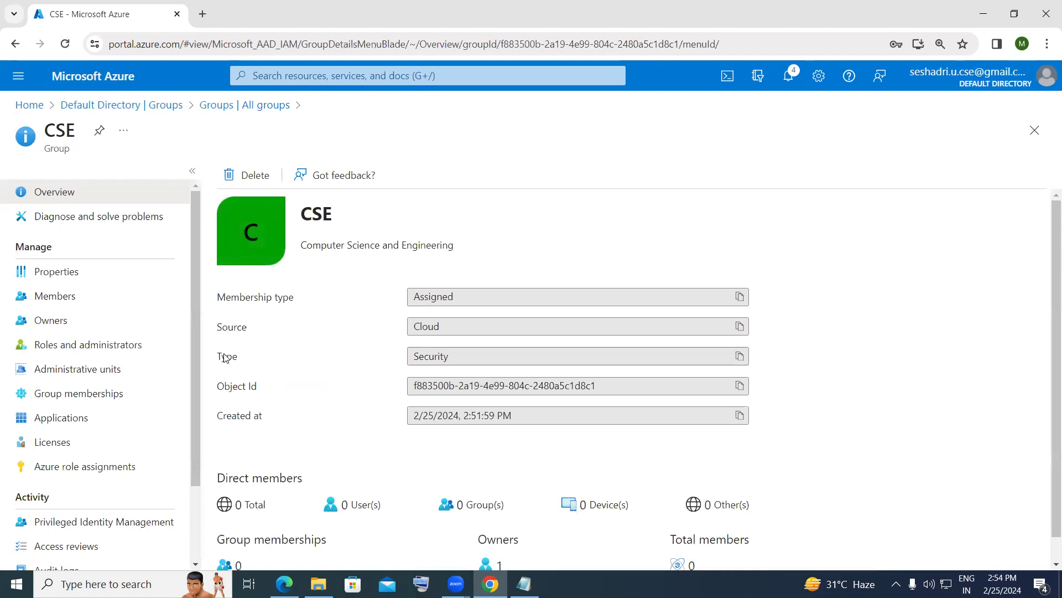
left_click(90, 303)
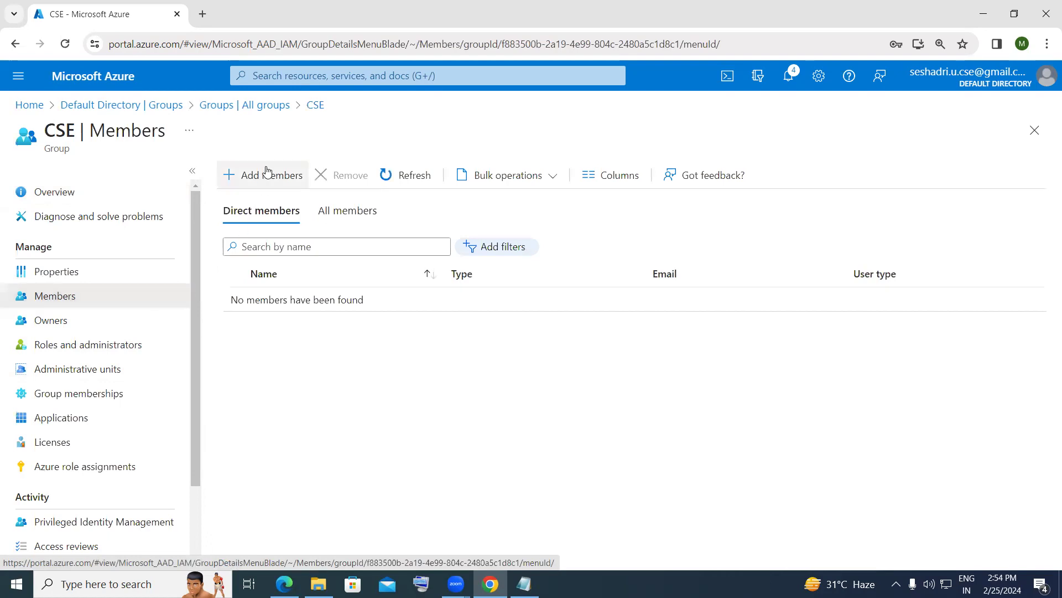
- Add userone and usertwo to CSE from the Users tab, then refresh the member list
left_click(252, 183)
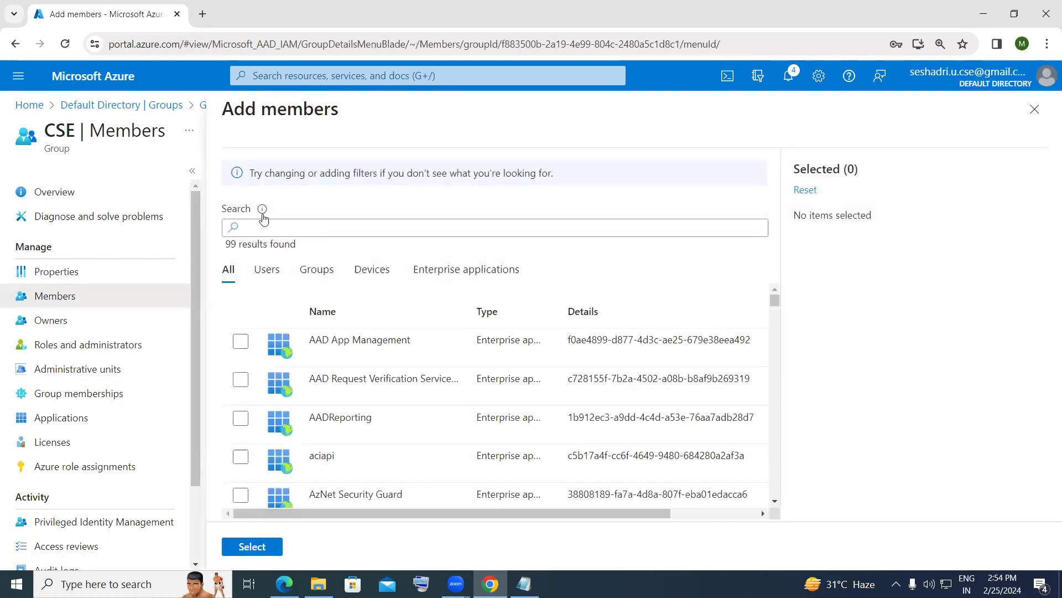
left_click(270, 275)
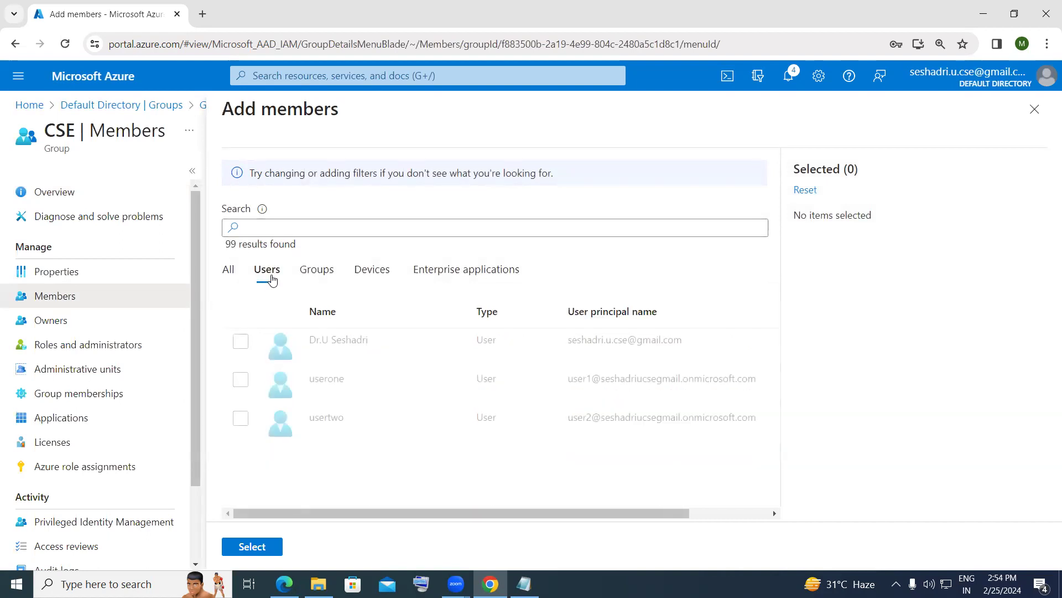
left_click(244, 384)
left_click(246, 418)
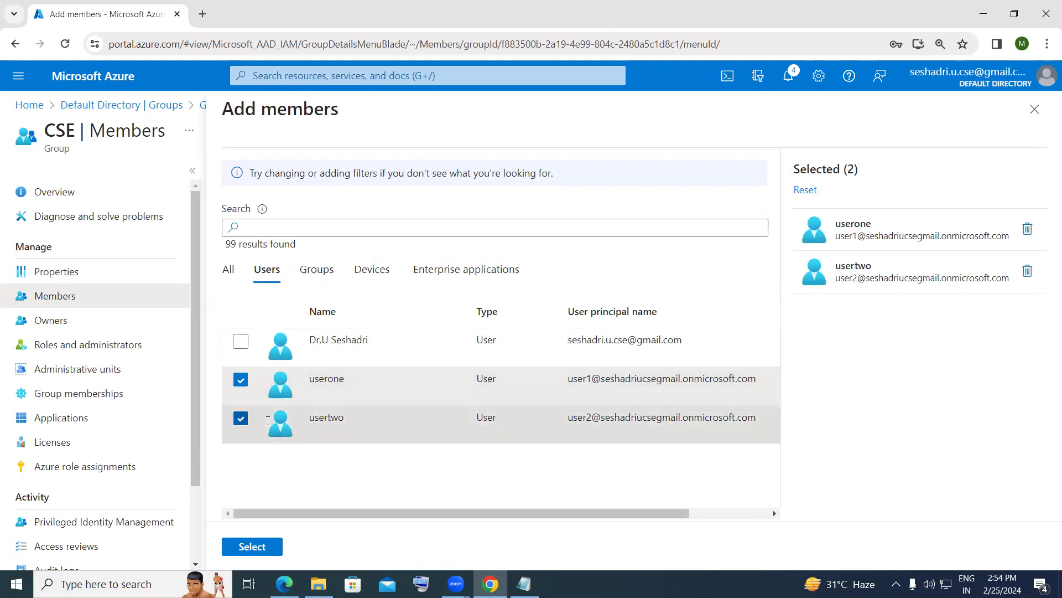
left_click(250, 548)
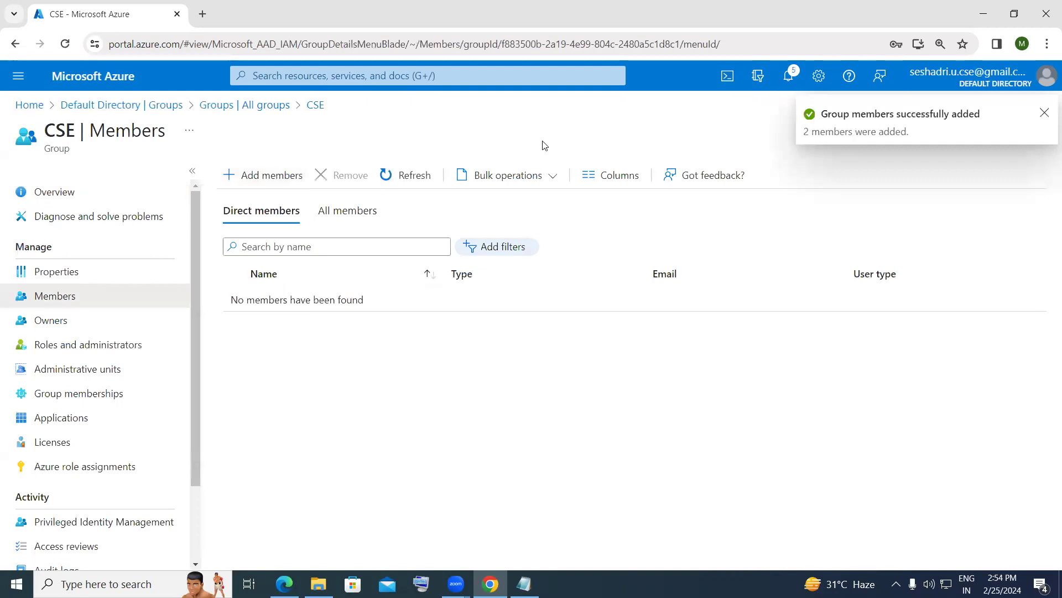
left_click(1044, 115)
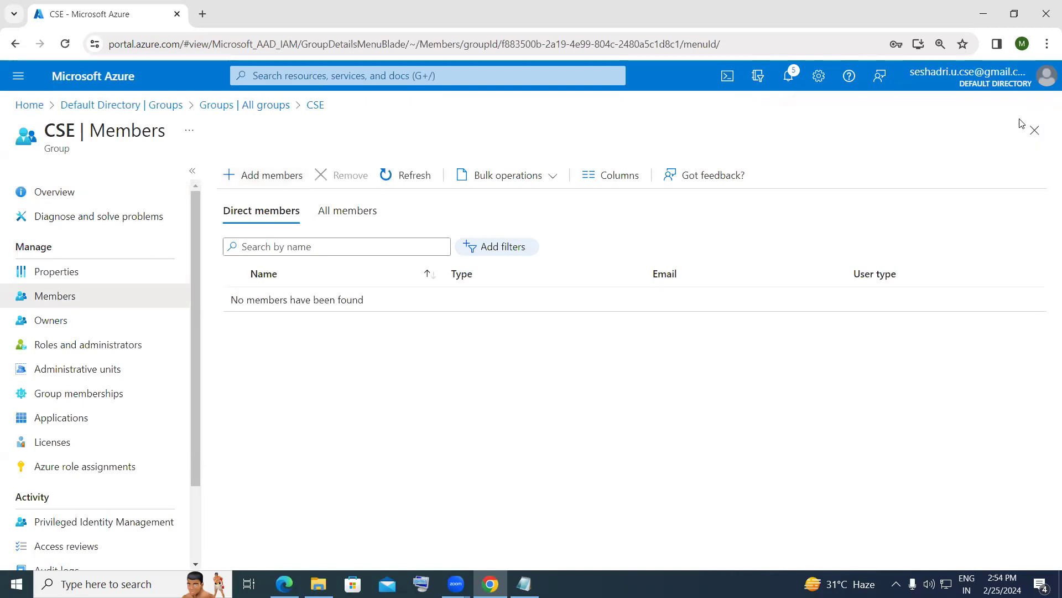
left_click(385, 184)
- Reopen CSE from Groups, check its 2-member overview, and view its Members list
left_click(171, 105)
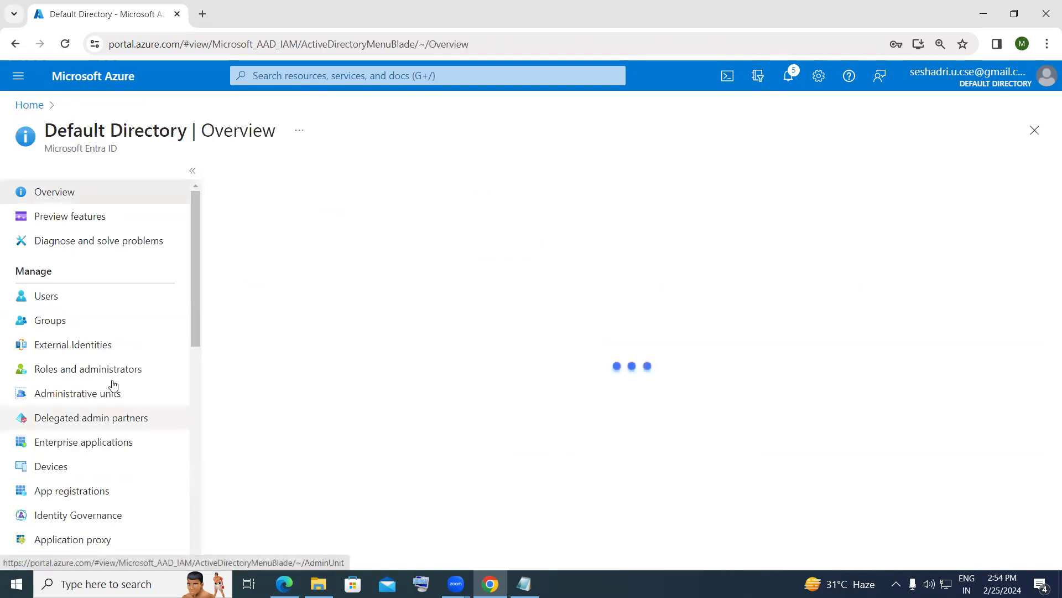
left_click(66, 326)
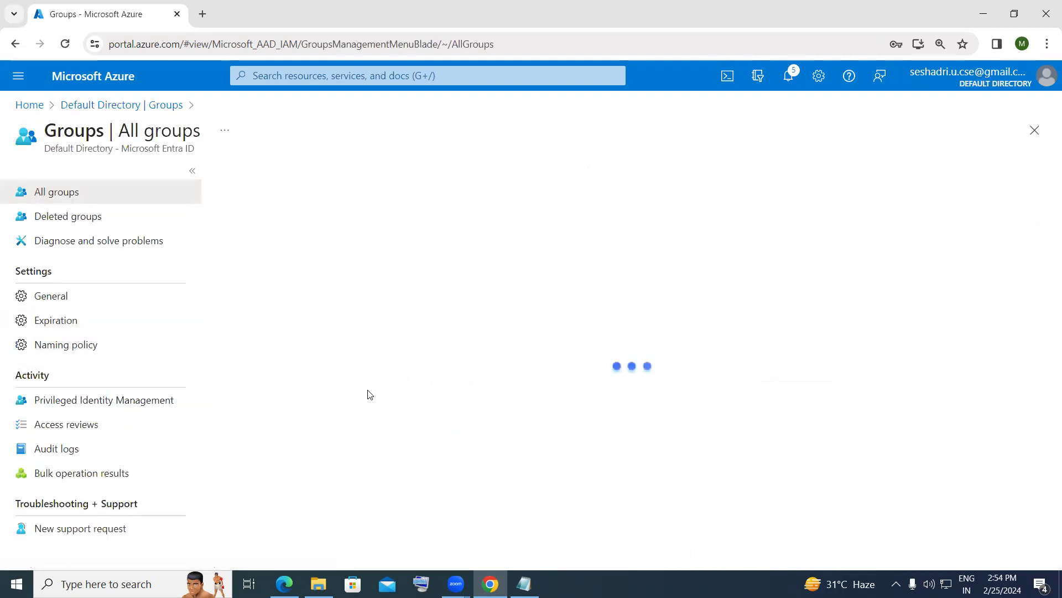
left_click(305, 362)
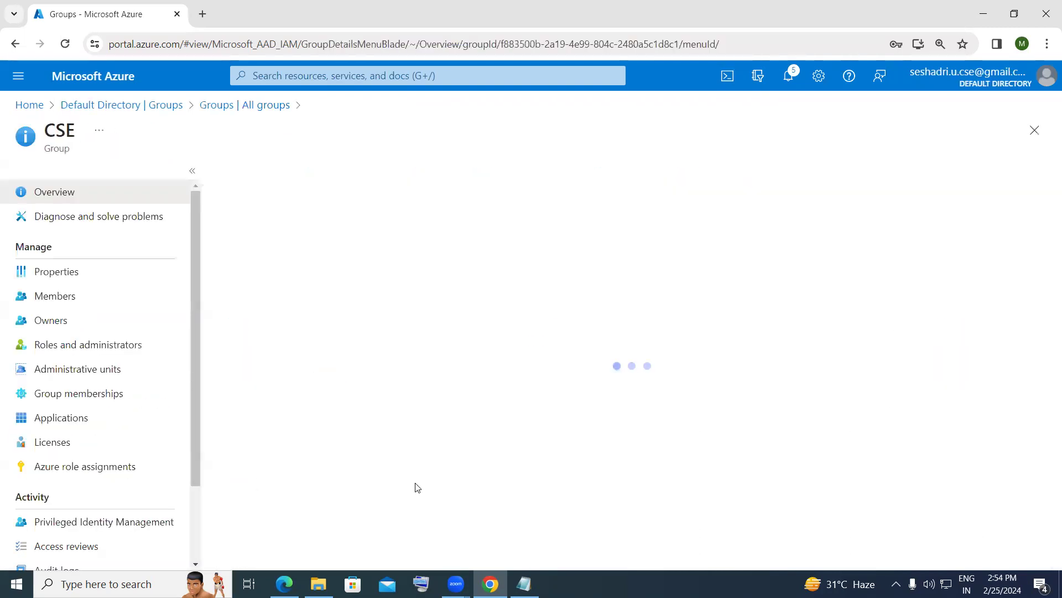
scroll(553, 544, "down", 1)
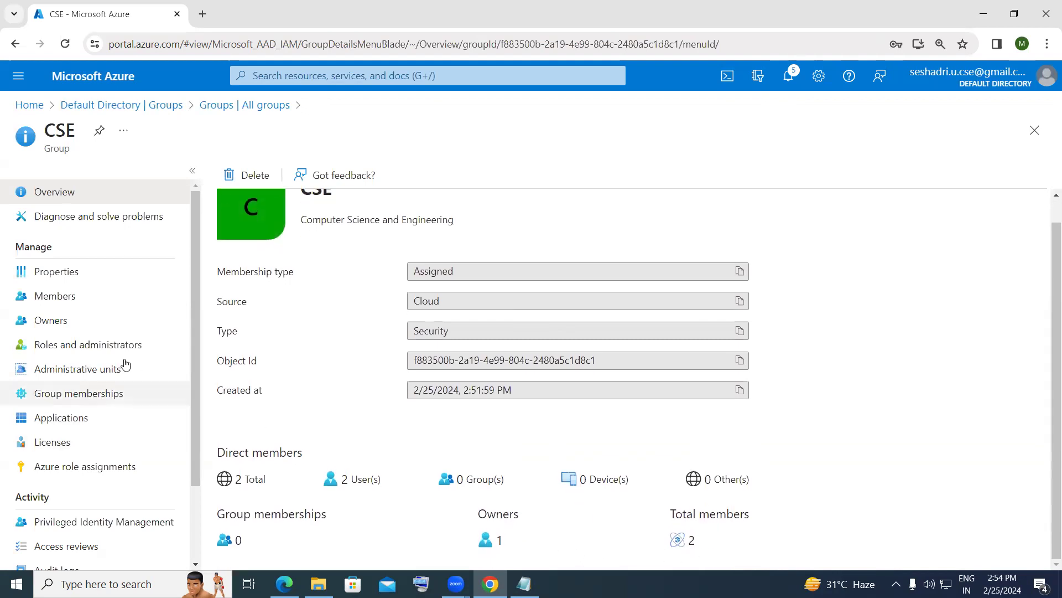
left_click(48, 299)
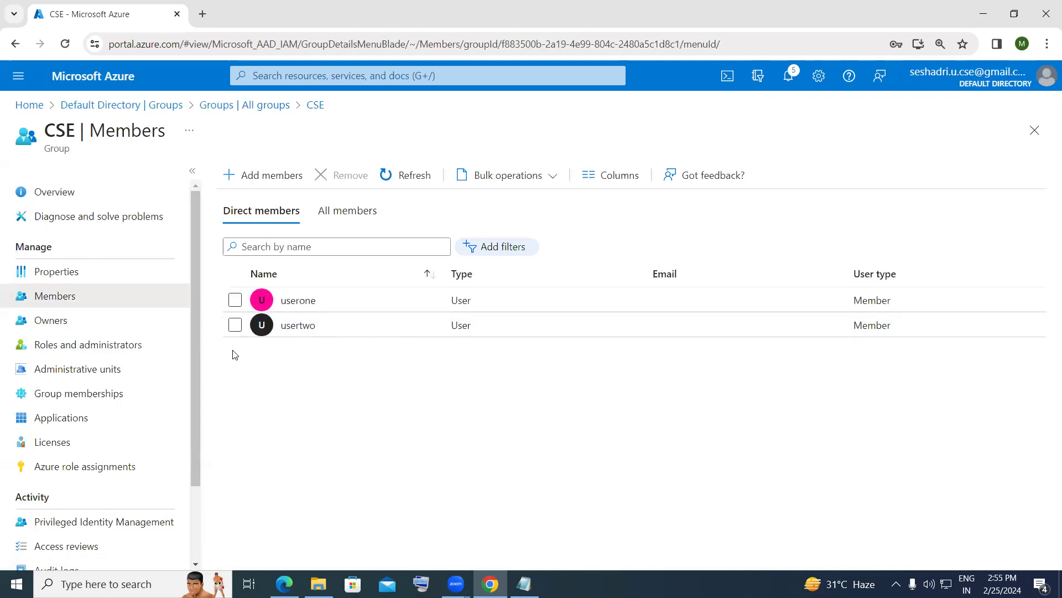
- Start a new user with principal name user3 and display name userthree
left_click(72, 106)
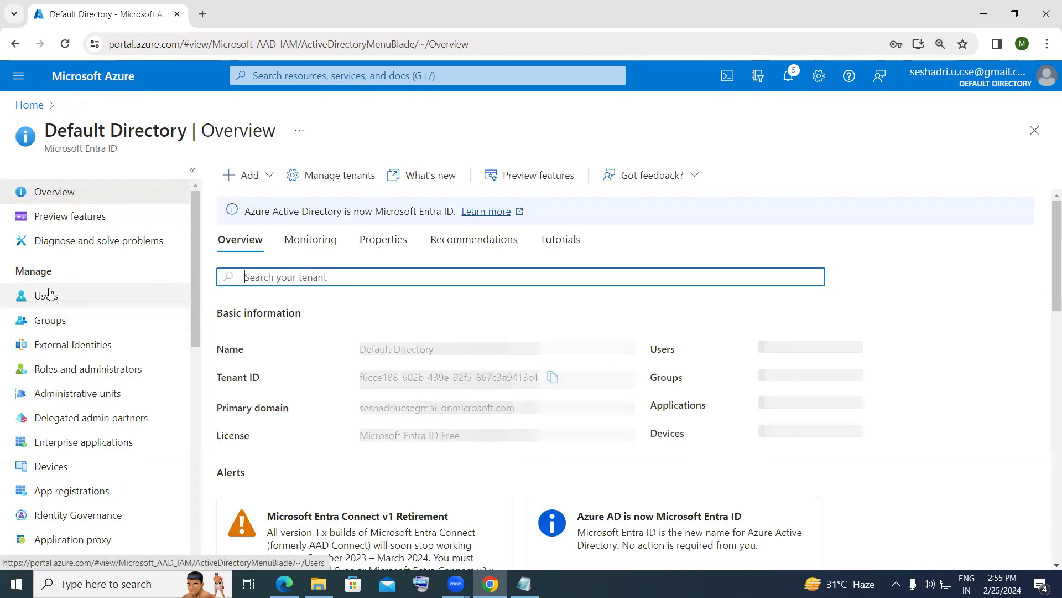
left_click(49, 298)
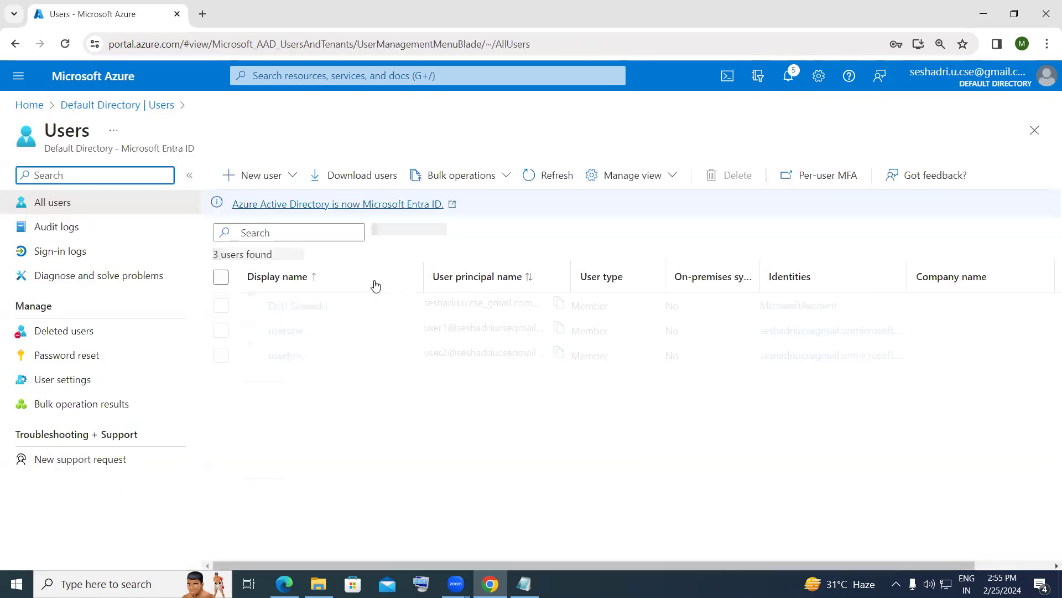
left_click(293, 176)
left_click(287, 210)
left_click(205, 297)
type("user3")
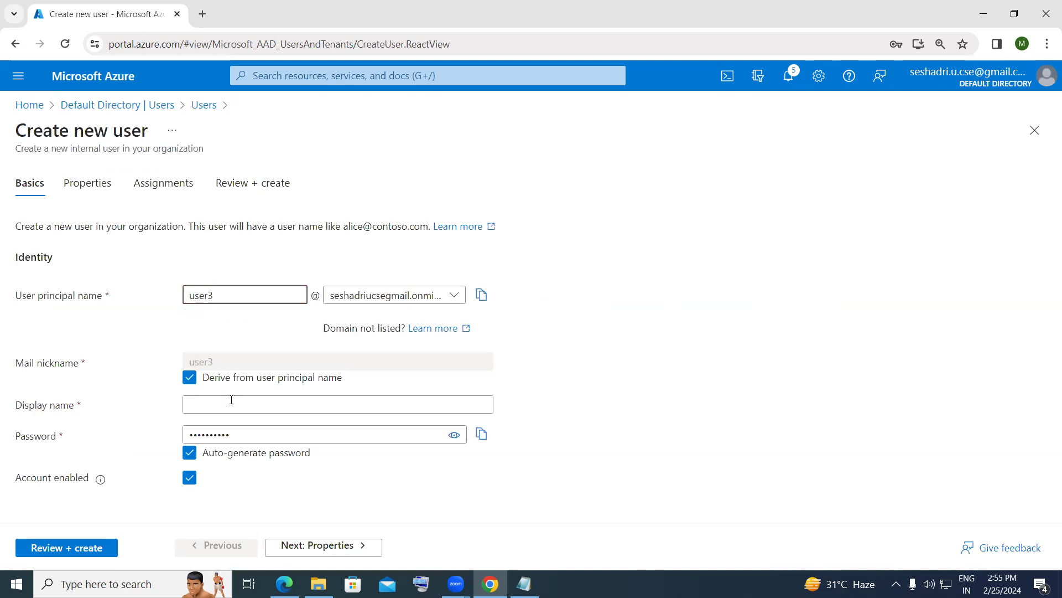
left_click(232, 400)
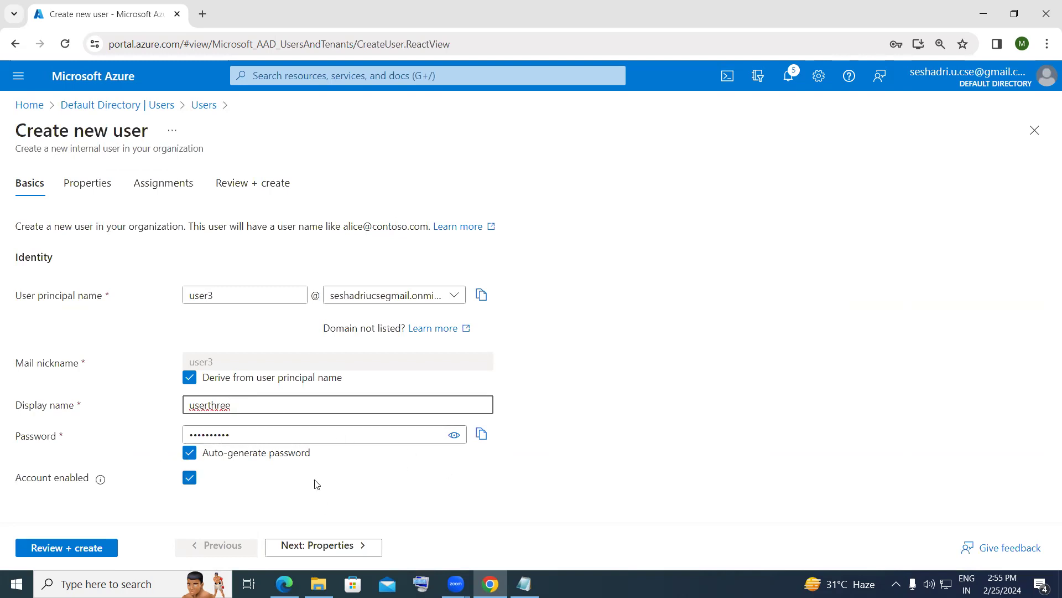
- Create userthree with an auto-generated password and refresh the Users list
left_click(92, 557)
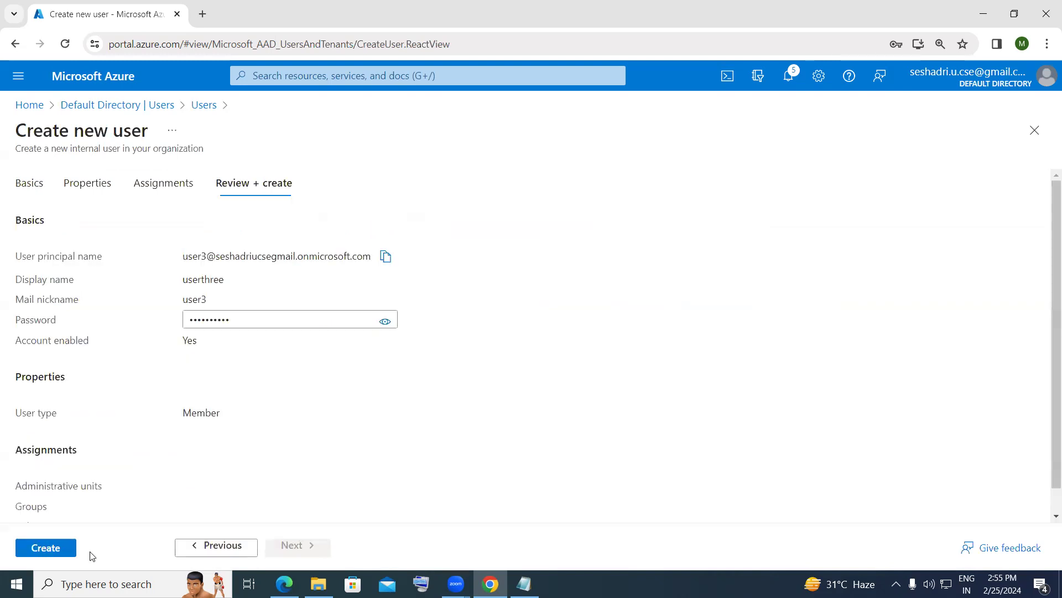
left_click(45, 547)
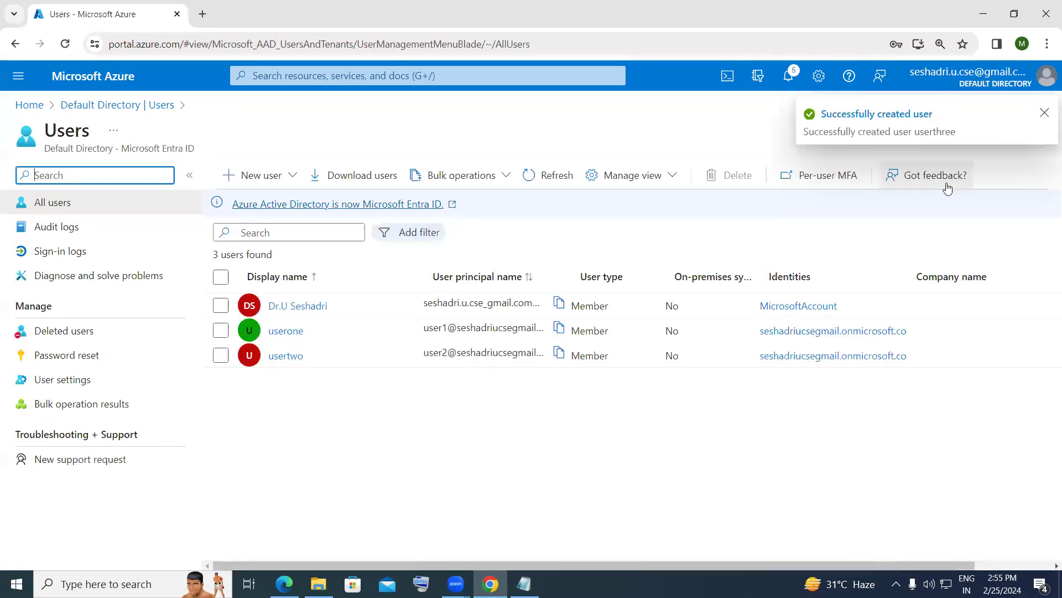
left_click(1045, 114)
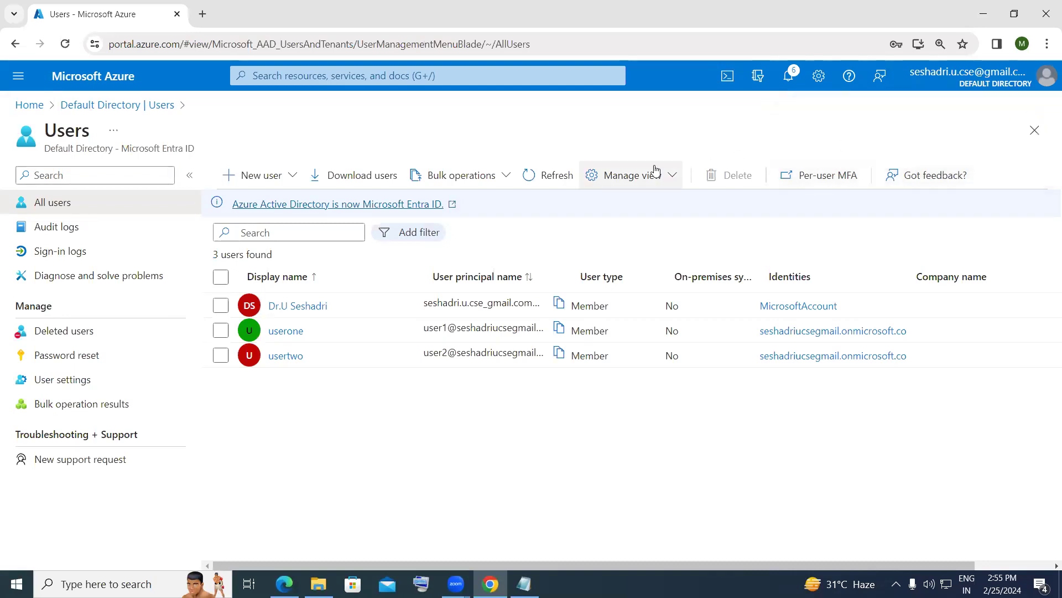
left_click(533, 180)
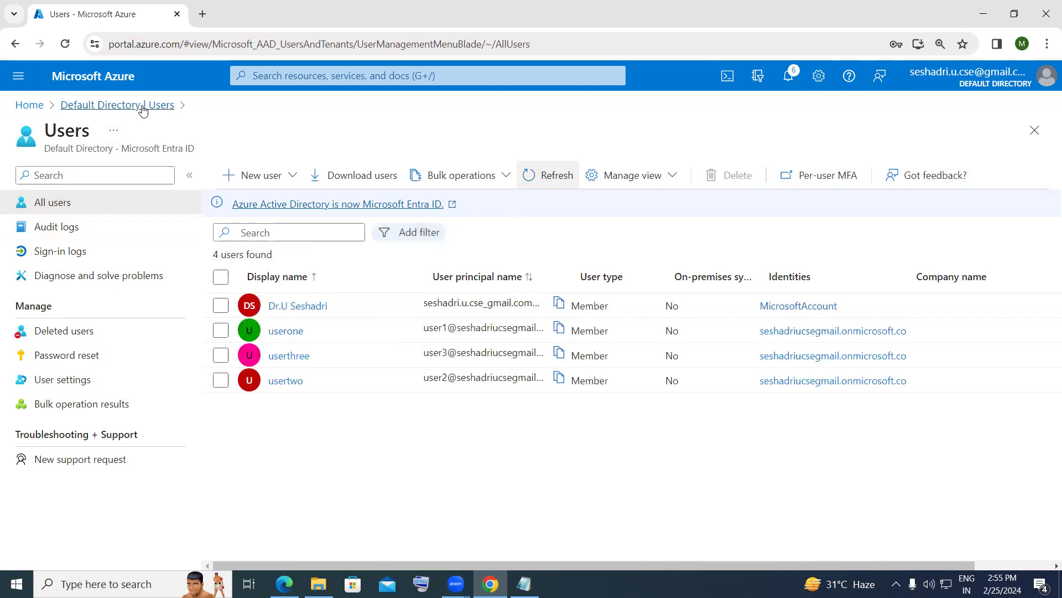
left_click(107, 110)
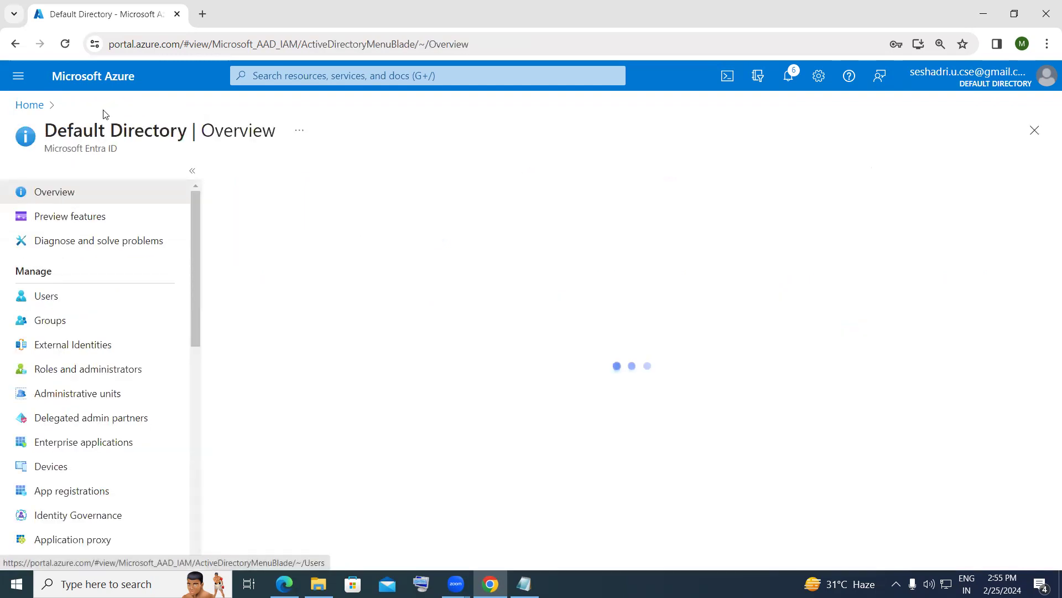
- Open CSE's Members page and add userthree from the Users tab
left_click(75, 325)
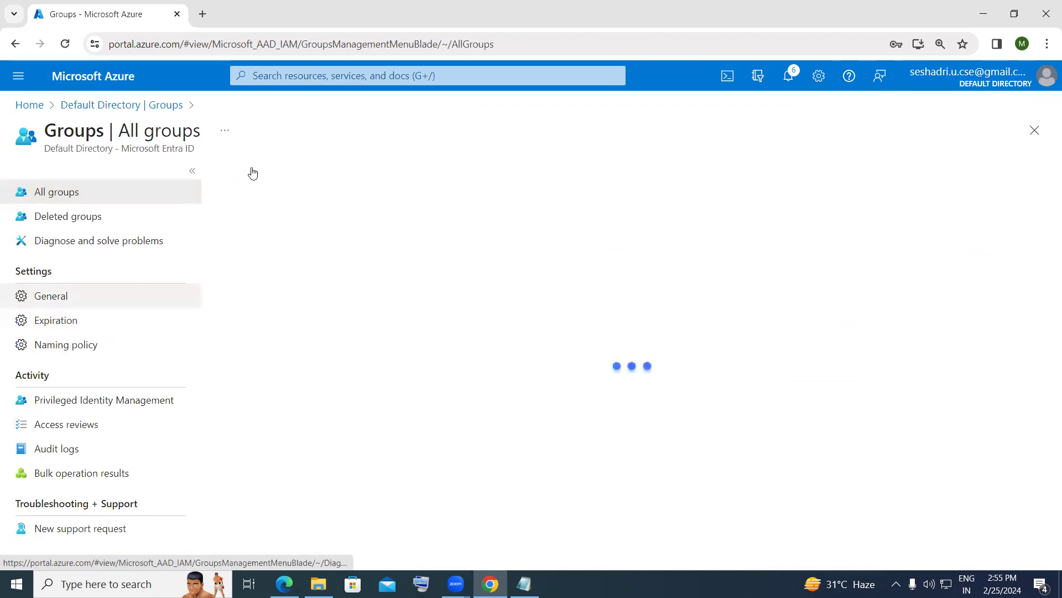
left_click(301, 360)
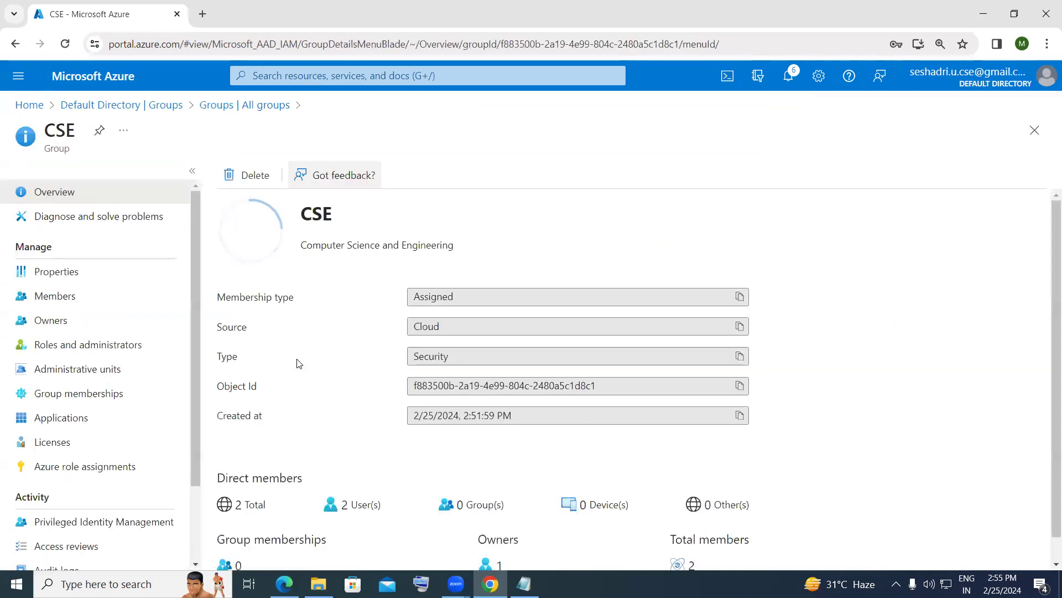
left_click(55, 296)
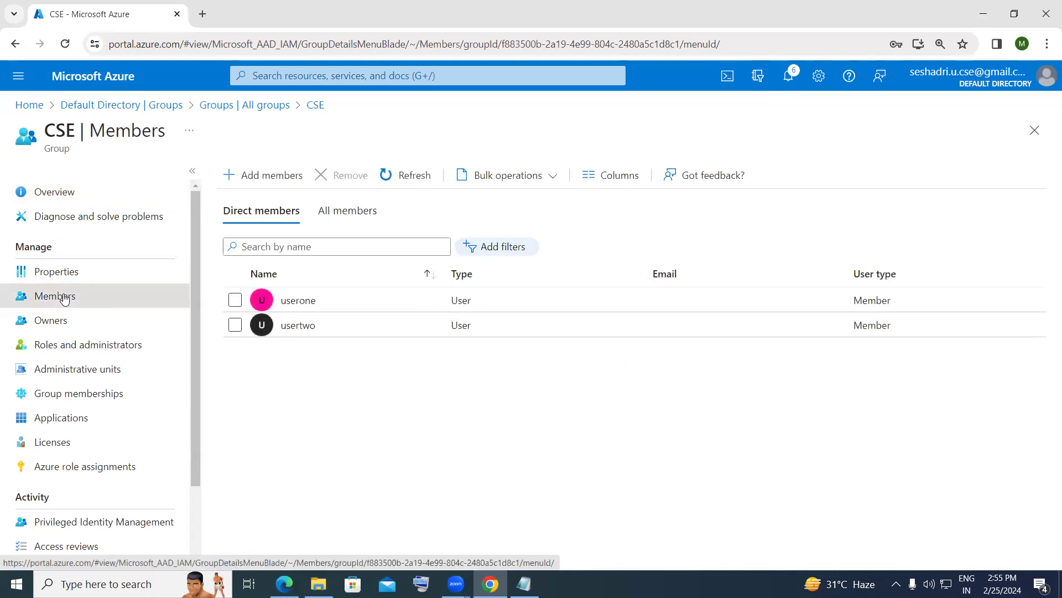
left_click(251, 186)
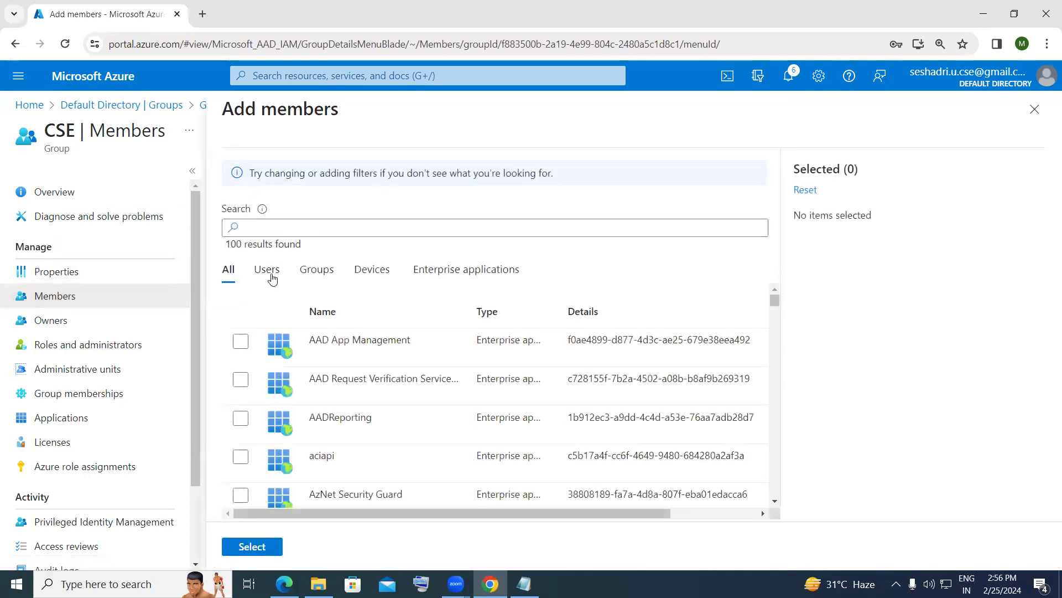
left_click(273, 278)
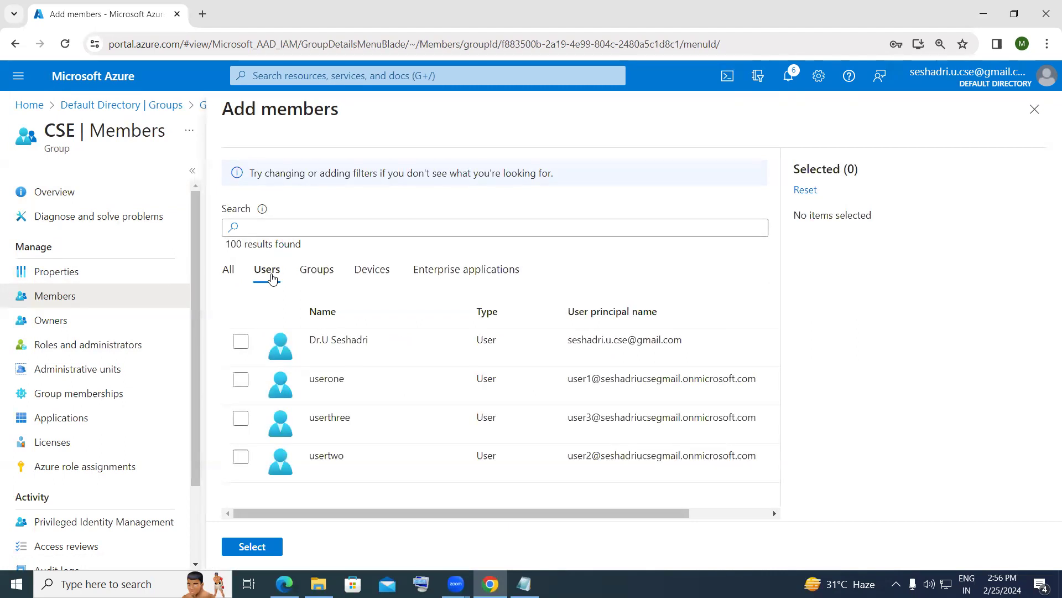
left_click(241, 422)
left_click(263, 551)
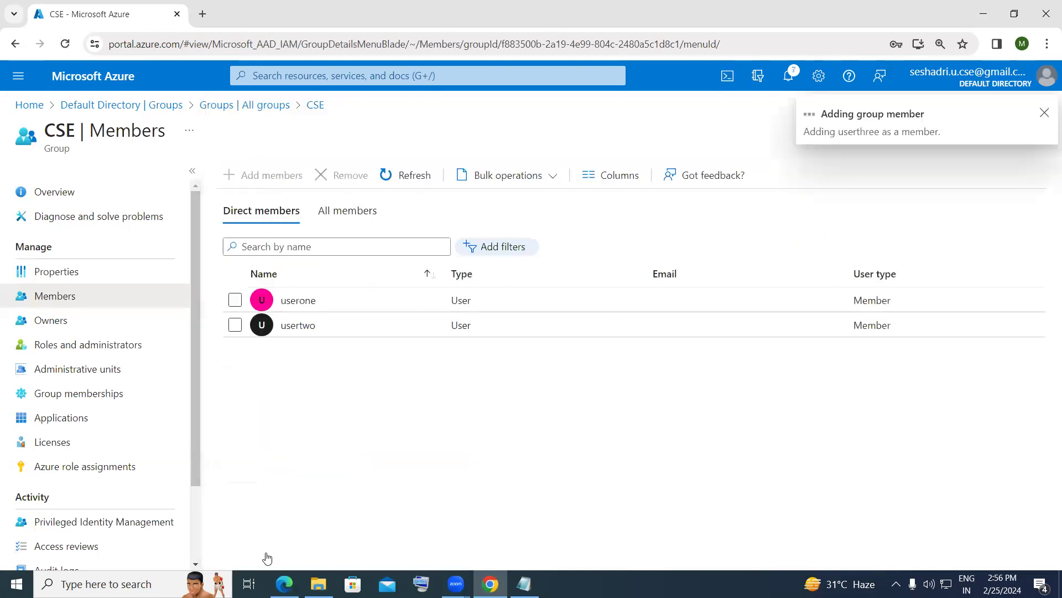
- Refresh CSE's member list, then remove userthree, leaving userone and usertwo
left_click(1043, 113)
left_click(396, 183)
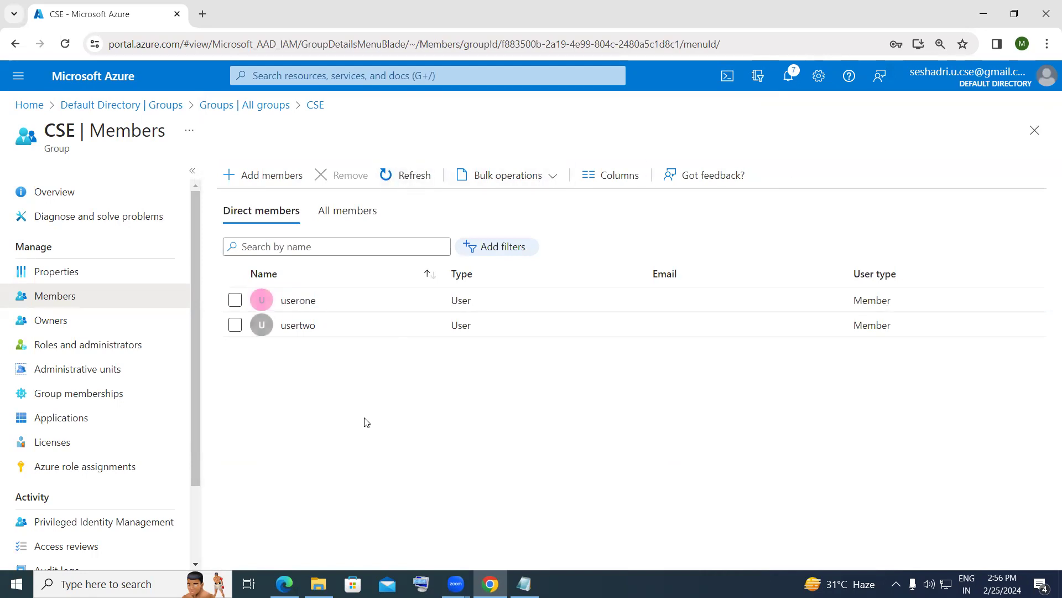
left_click(395, 169)
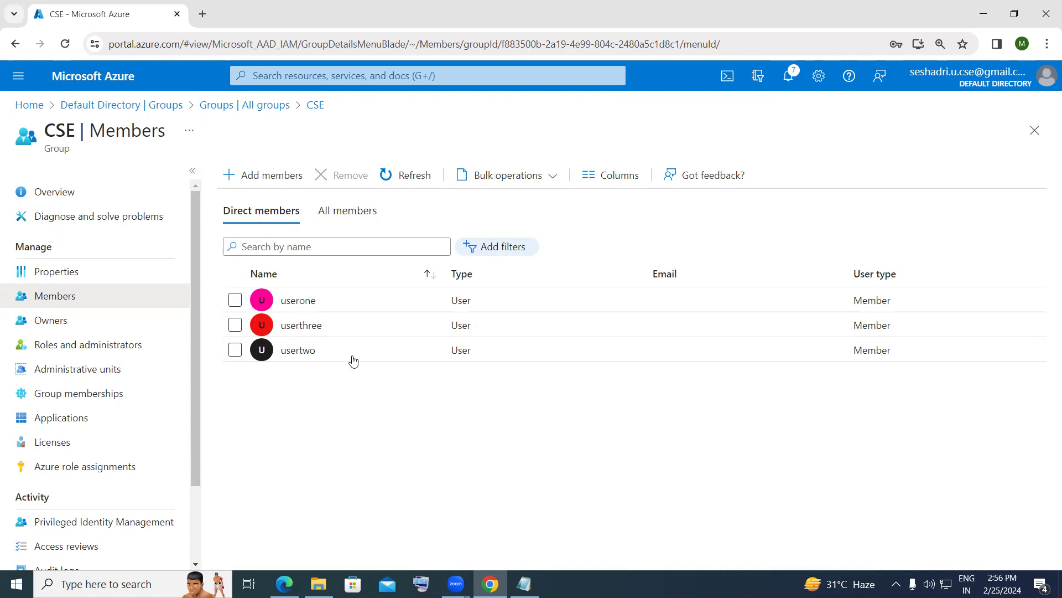
left_click(235, 324)
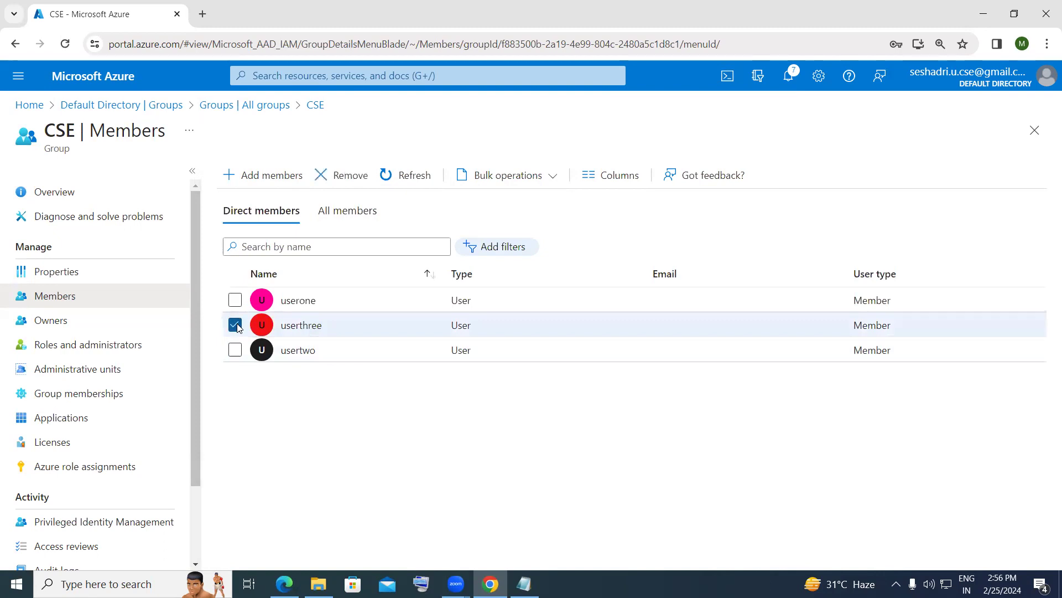
left_click(319, 176)
left_click(247, 234)
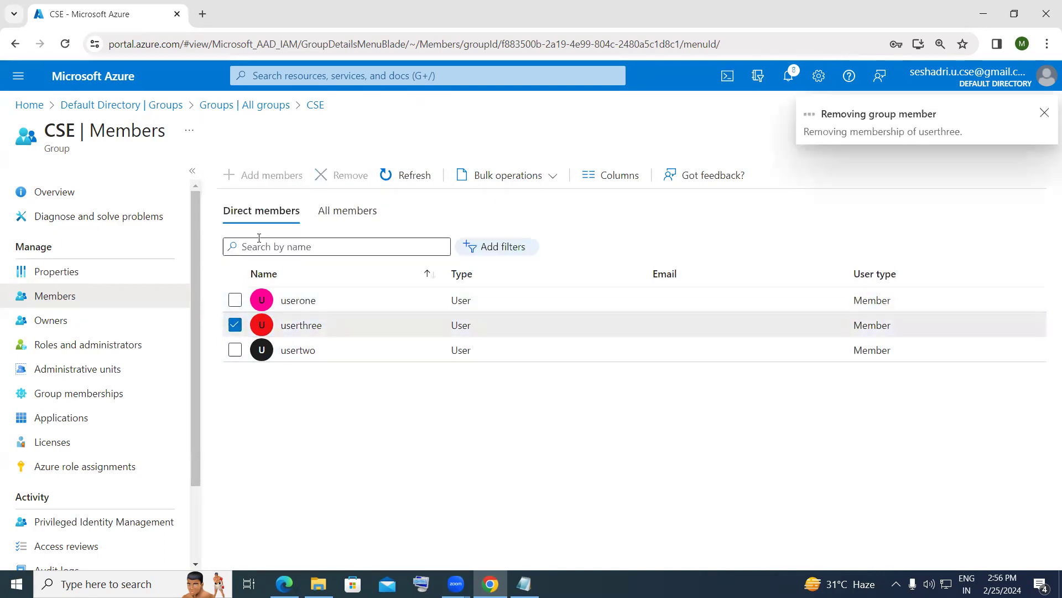
left_click(1045, 113)
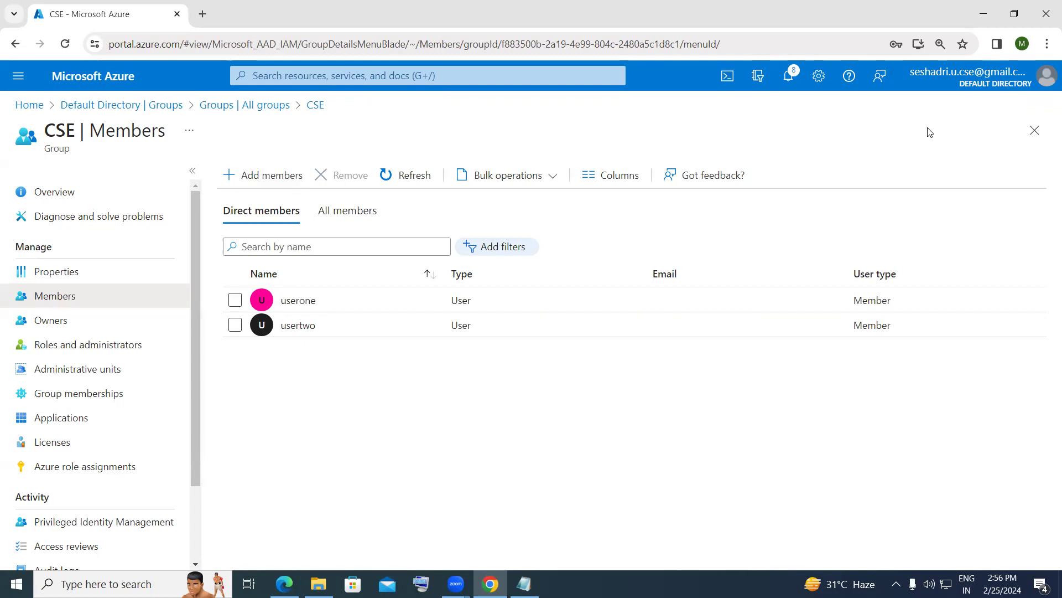
left_click(108, 110)
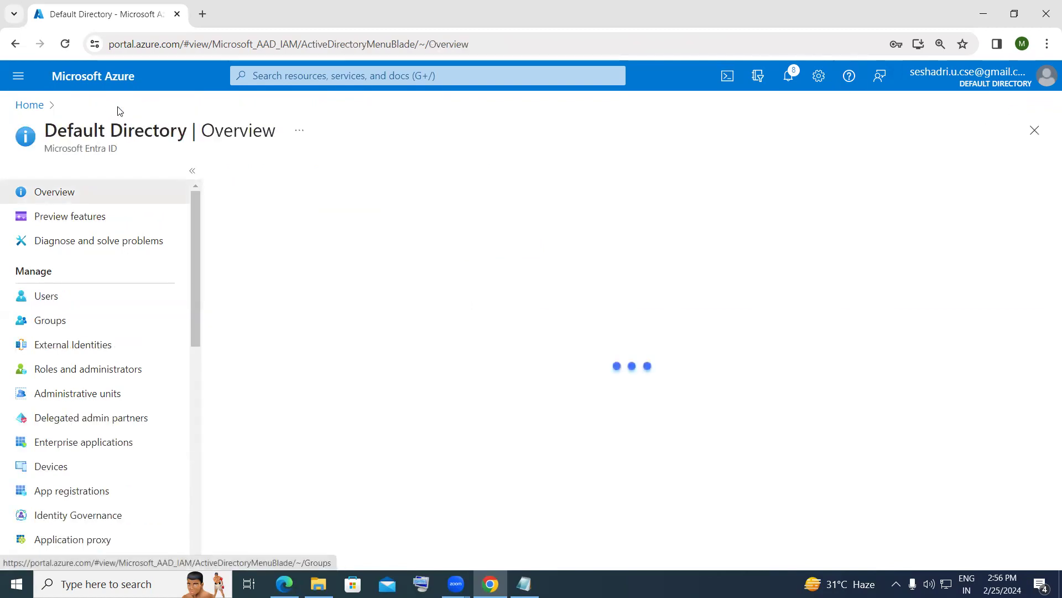
left_click(47, 296)
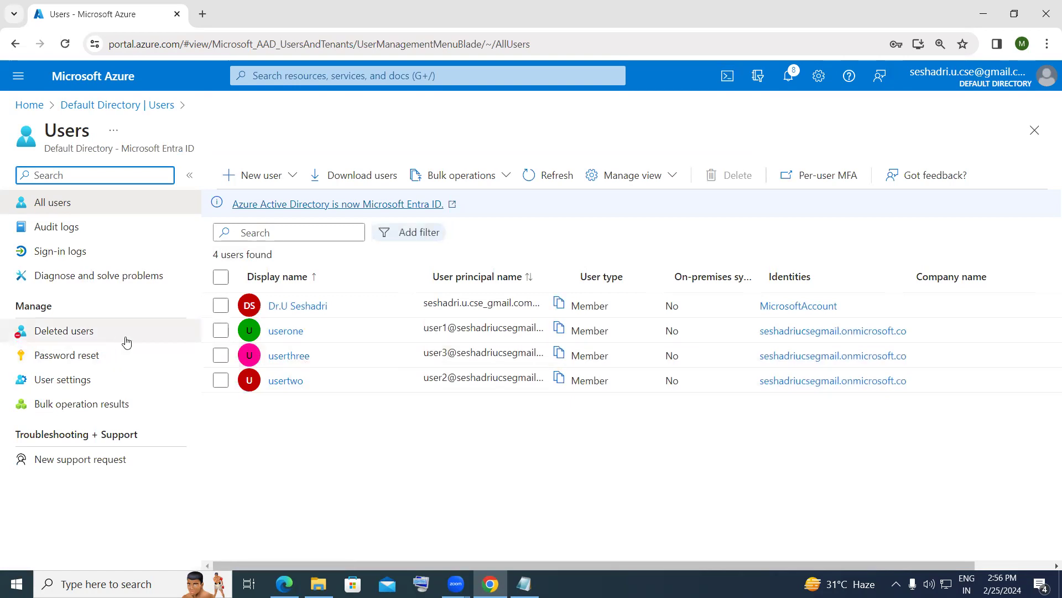
left_click(124, 109)
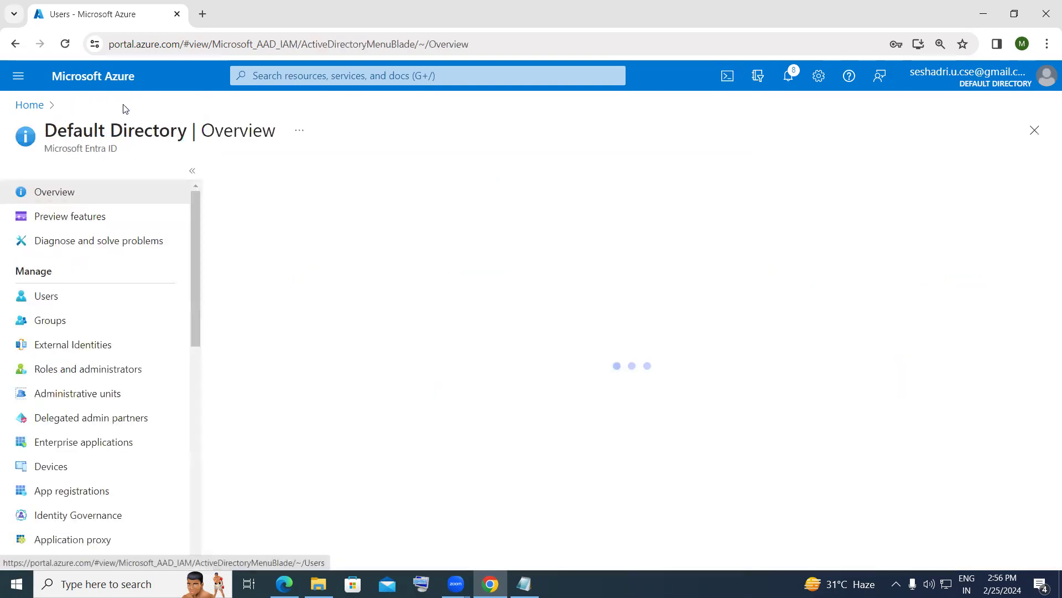
left_click(75, 322)
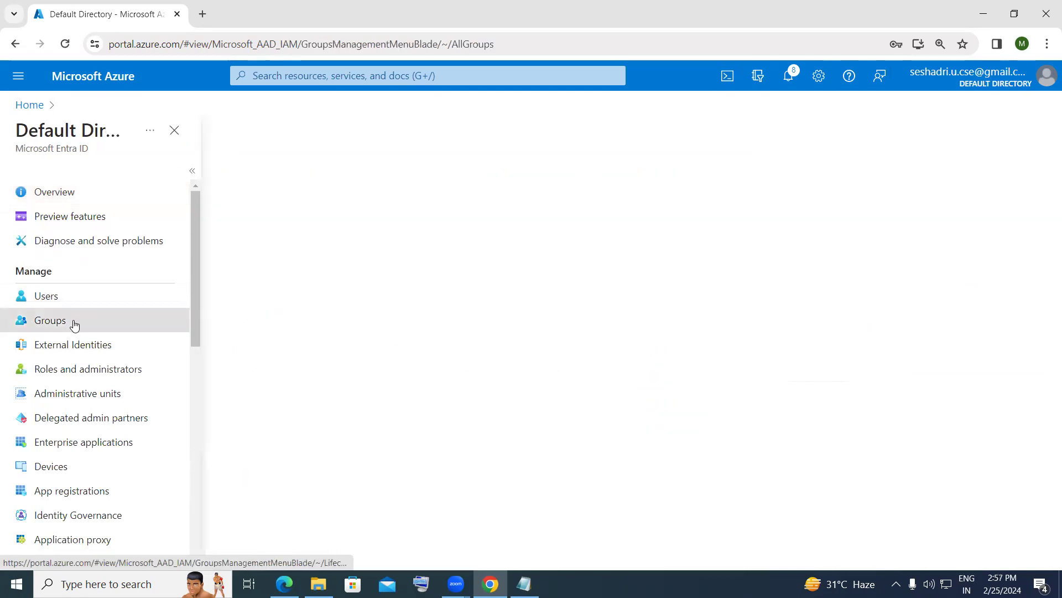
left_click(301, 360)
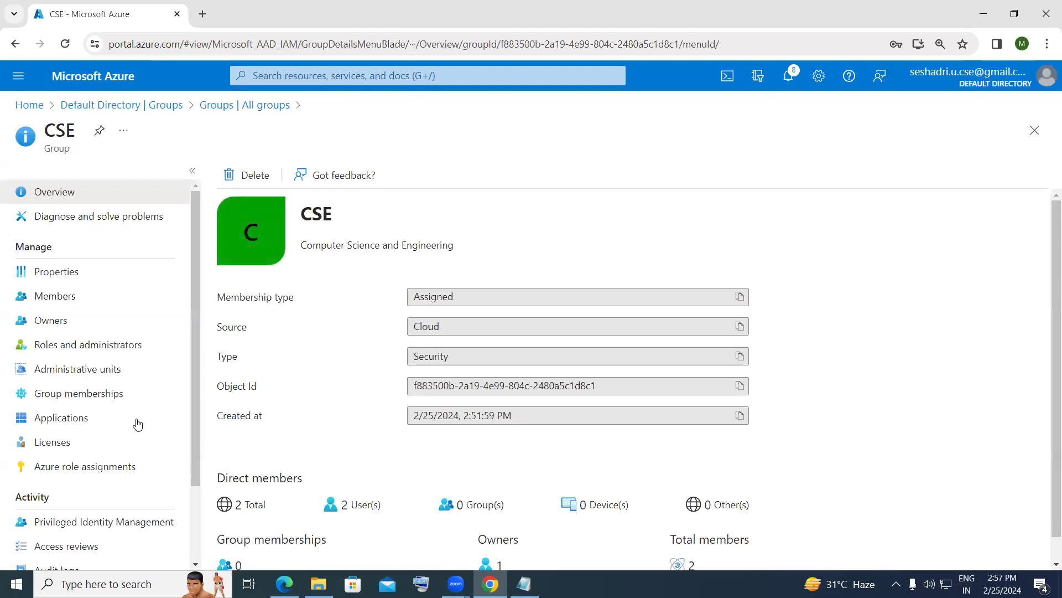
left_click(65, 296)
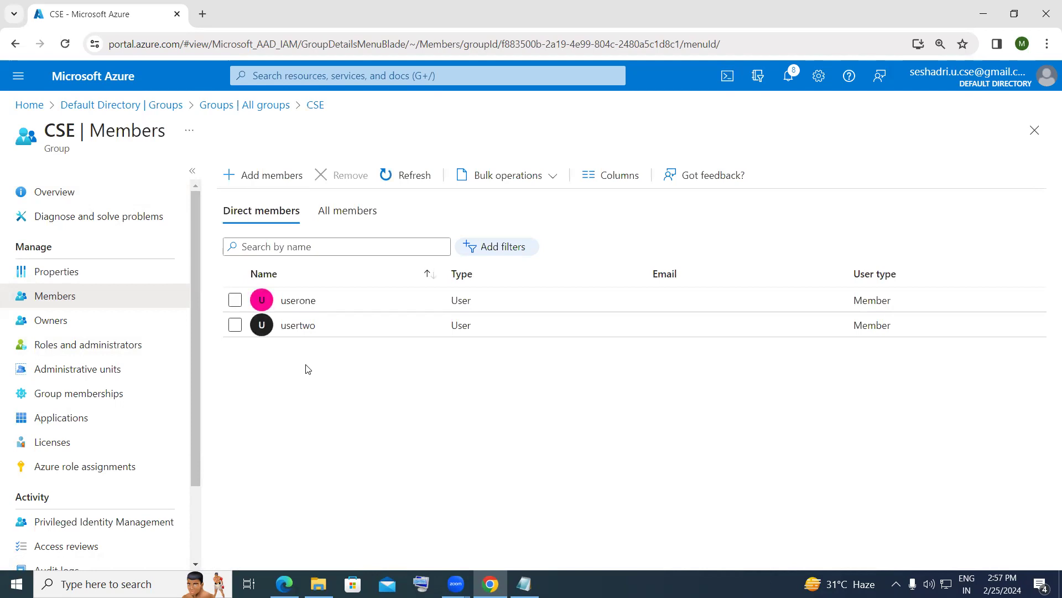
- Add userthree back to CSE and refresh to show three direct members
left_click(261, 183)
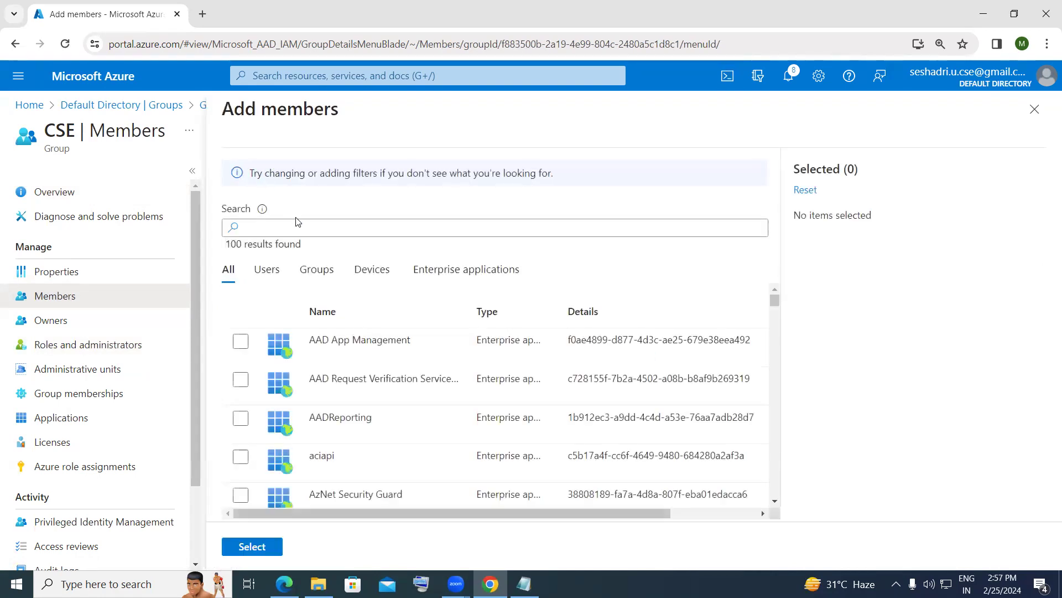
left_click(277, 272)
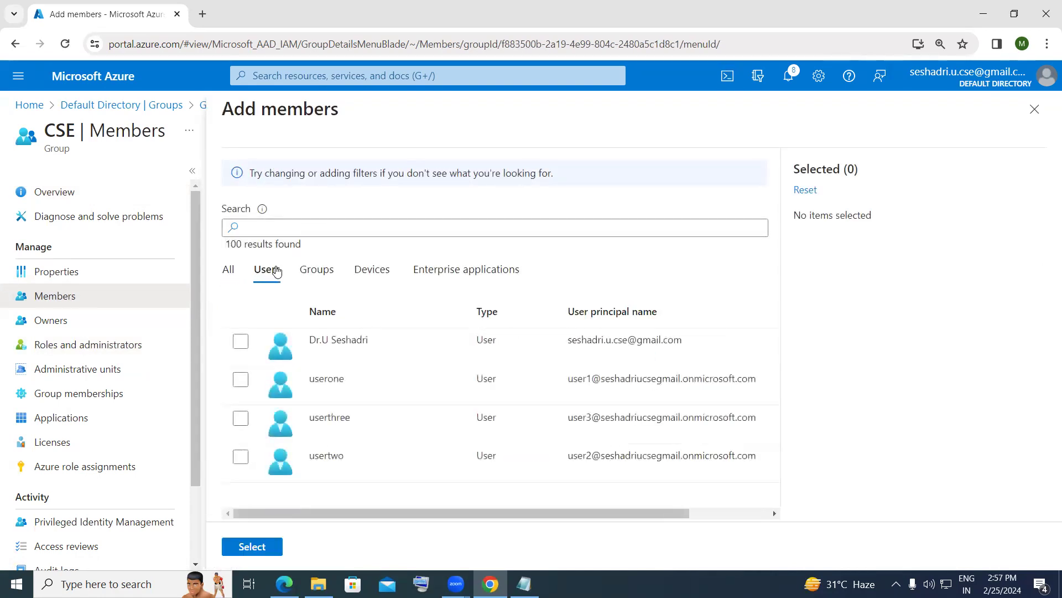
left_click(240, 419)
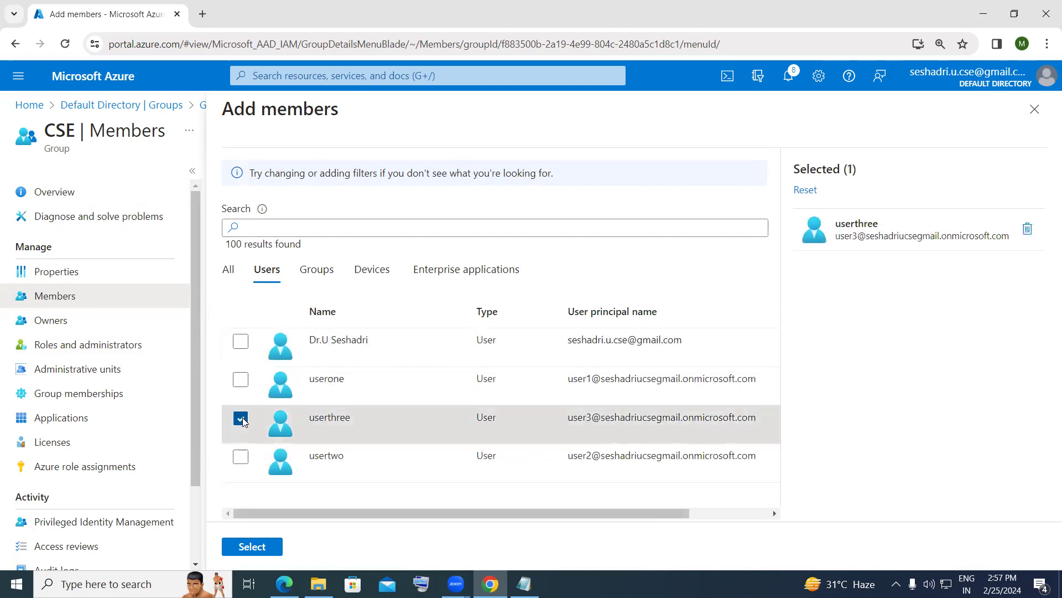
left_click(253, 547)
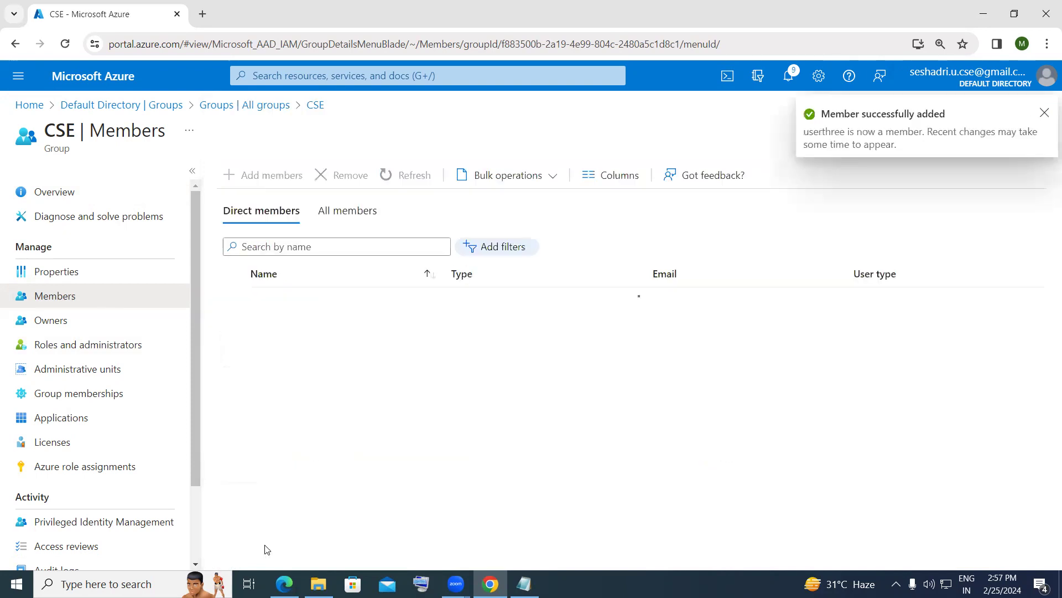
left_click(1045, 116)
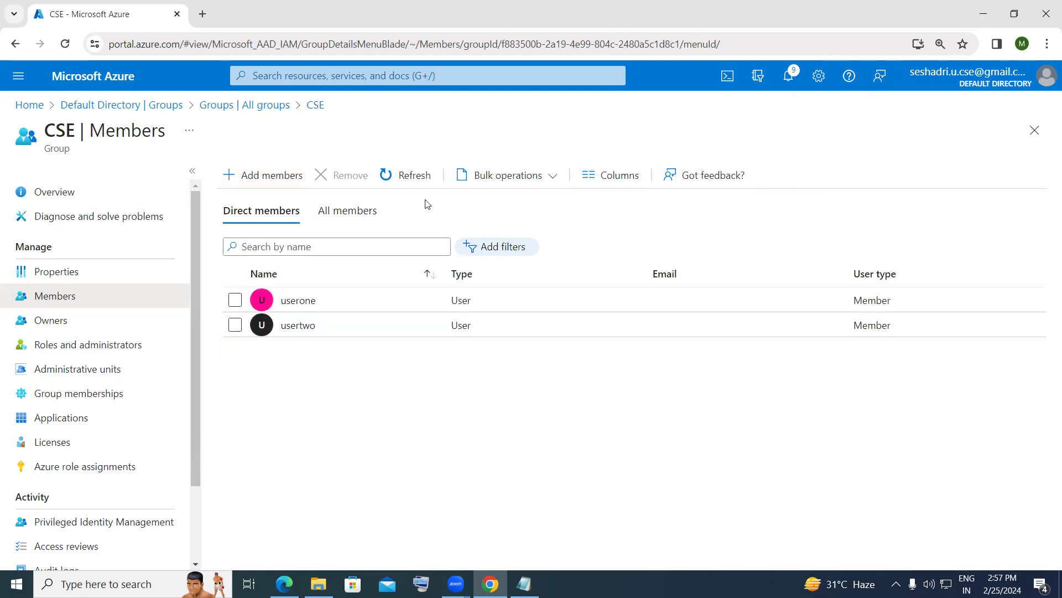
left_click(394, 177)
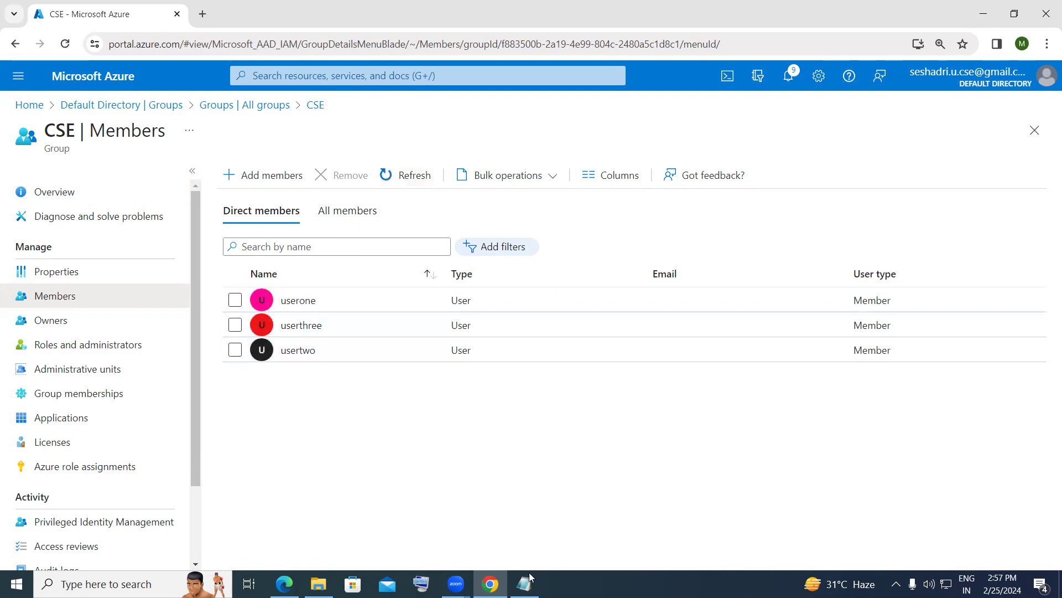
mouse_move(530, 577)
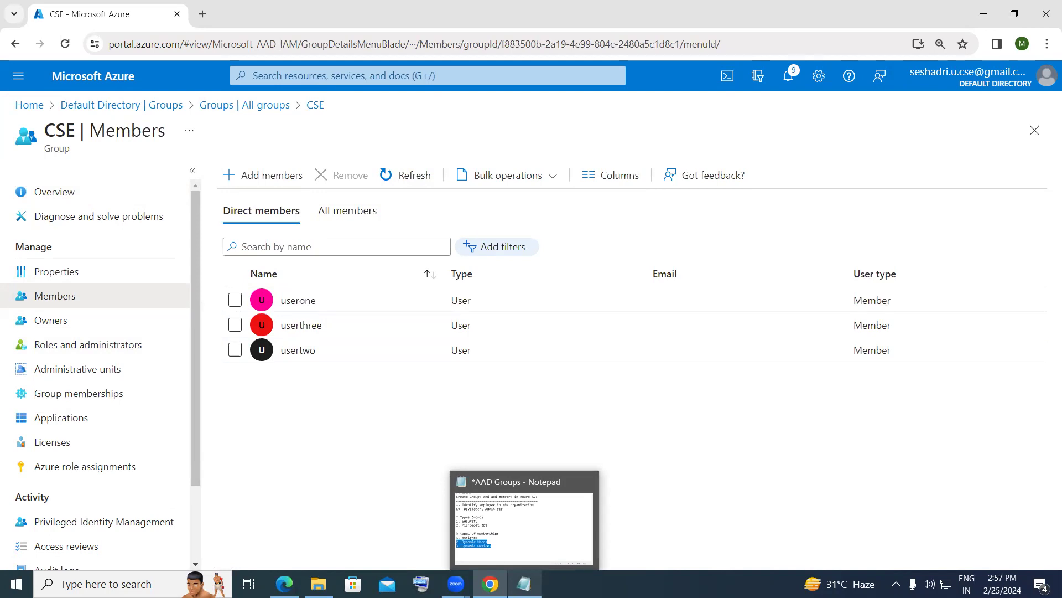
- Delete the CSE group from the Default Directory's groups list
left_click(93, 107)
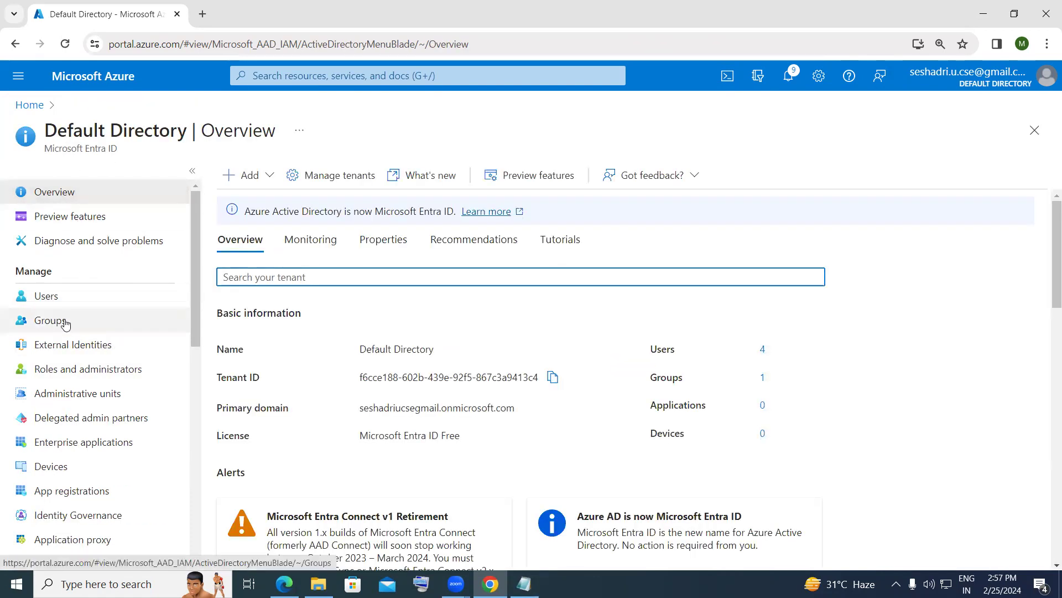
left_click(65, 322)
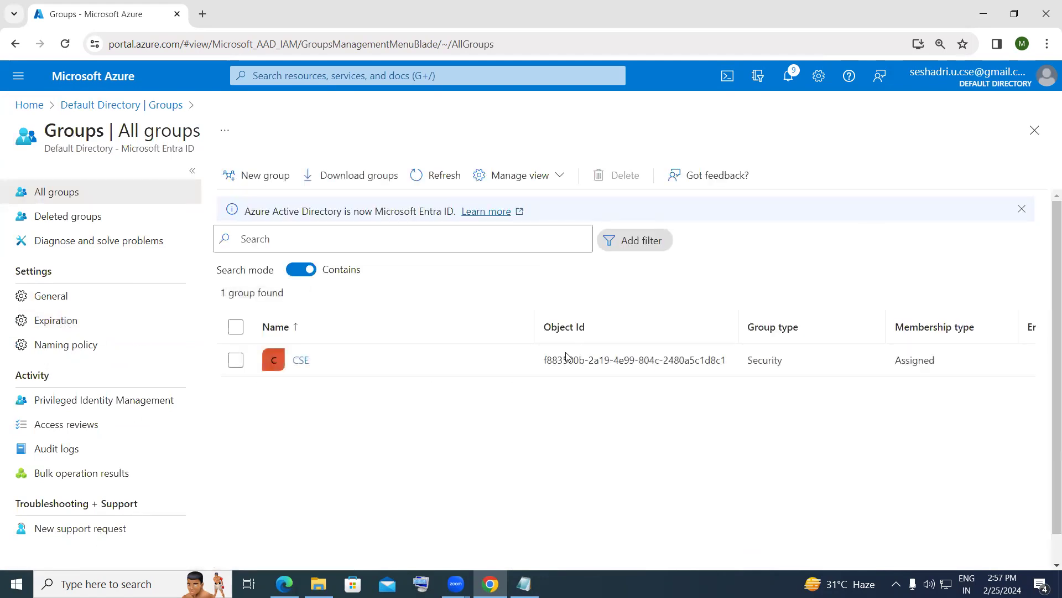
left_click(235, 361)
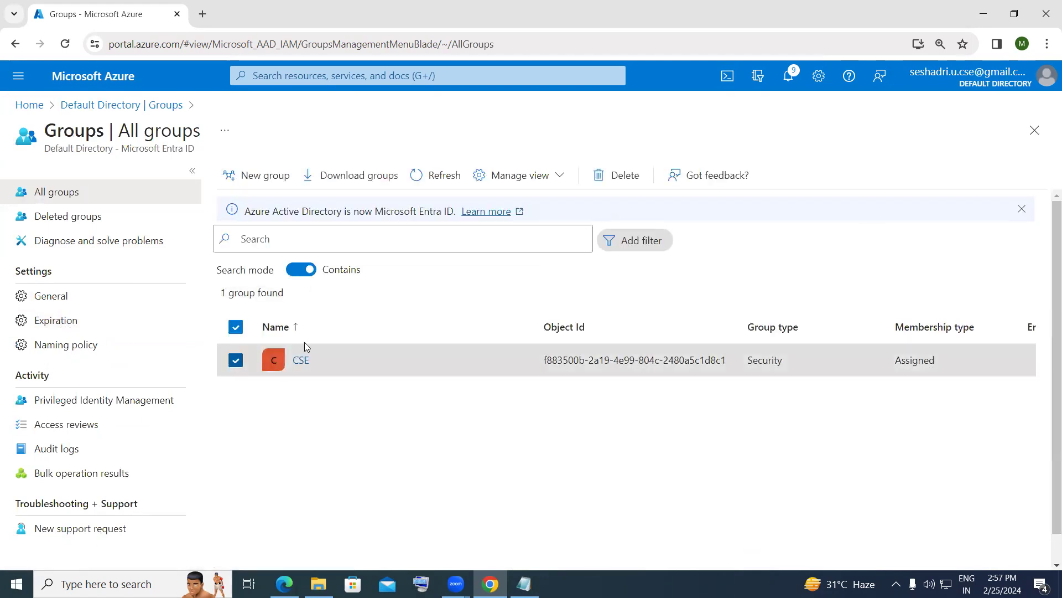
left_click(628, 182)
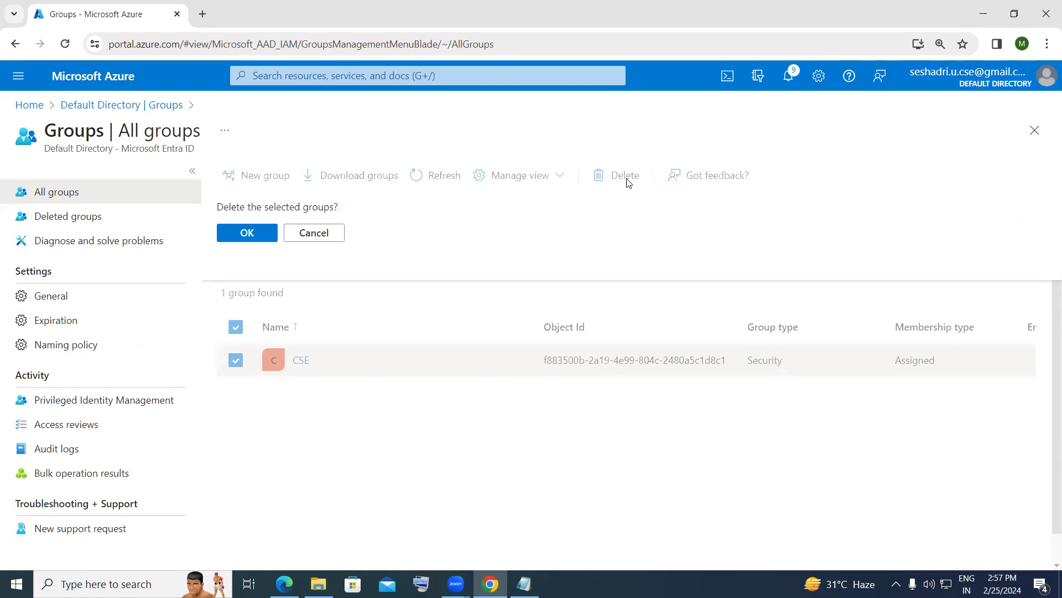
left_click(247, 233)
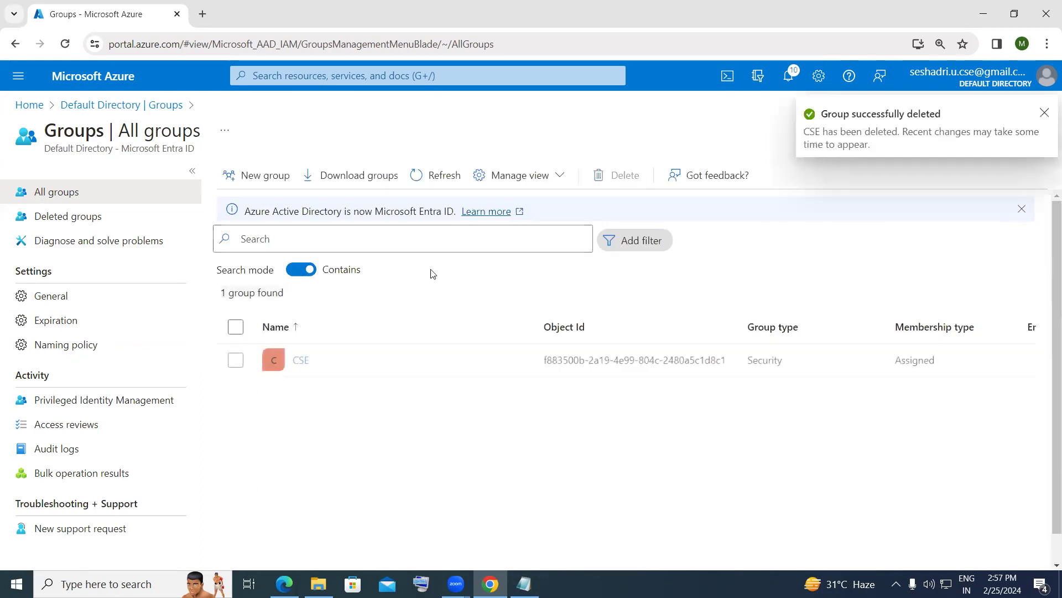
left_click(1044, 114)
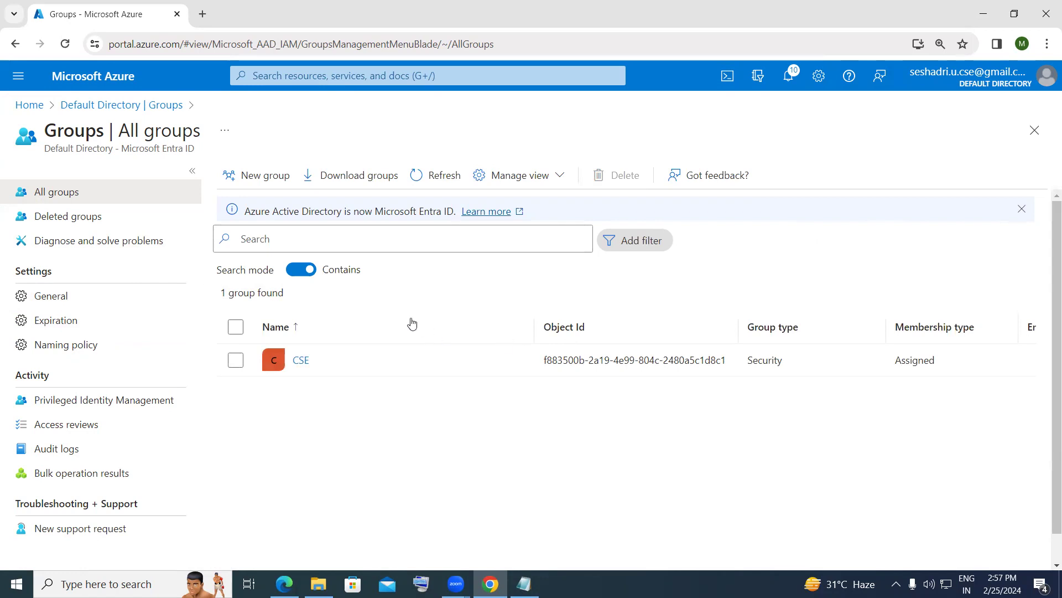
- Show the Default Directory's Users list with 4 users, including userone, usertwo and userthree
left_click(104, 105)
left_click(54, 304)
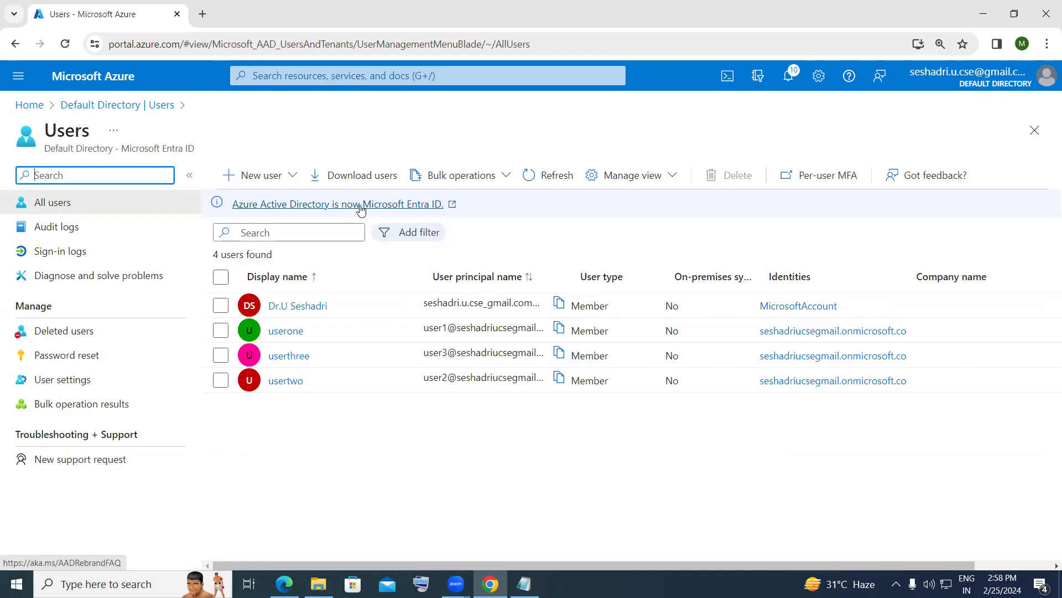
left_click(459, 59)
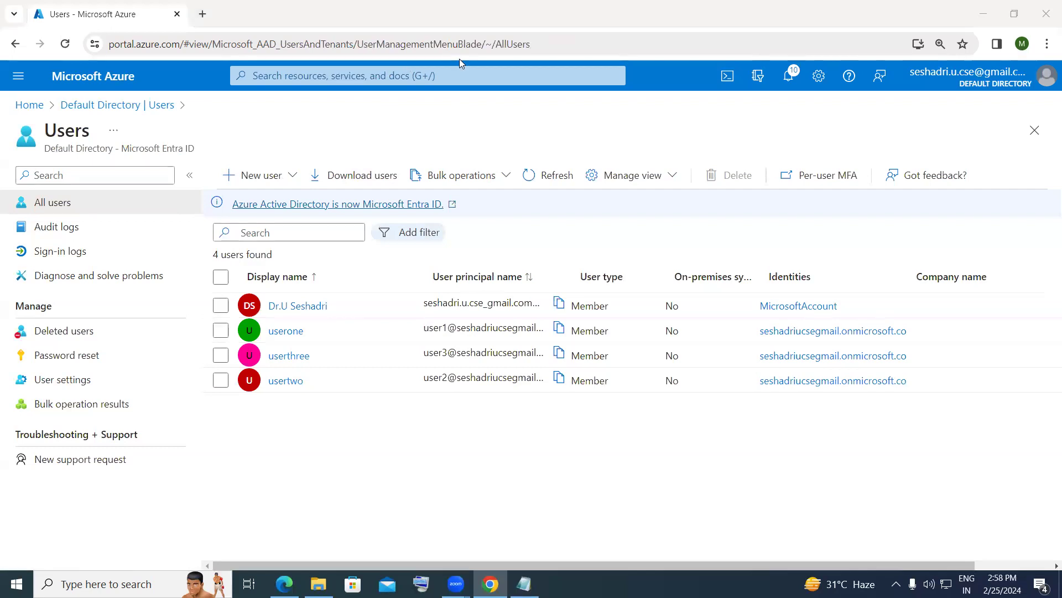